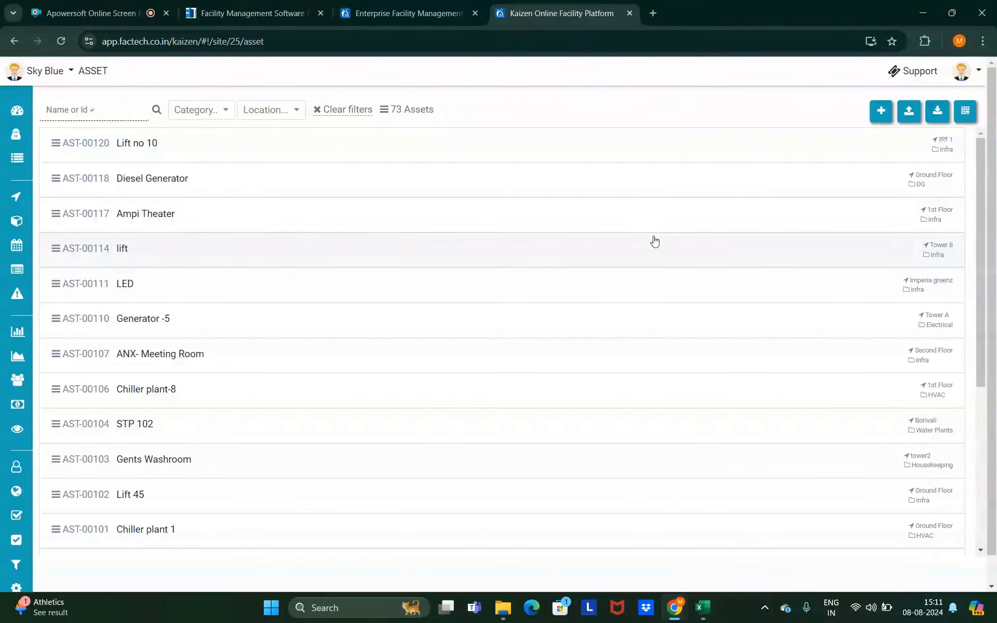
# - Start a new blank asset and name it "DG 1010 KVA-"
pyautogui.click(878, 115)
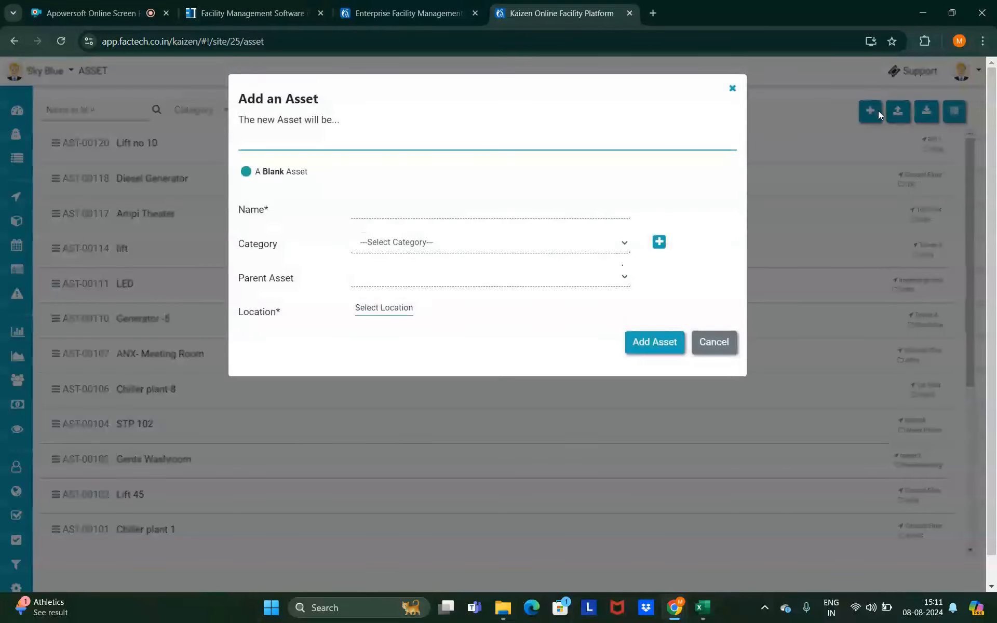
pyautogui.click(389, 213)
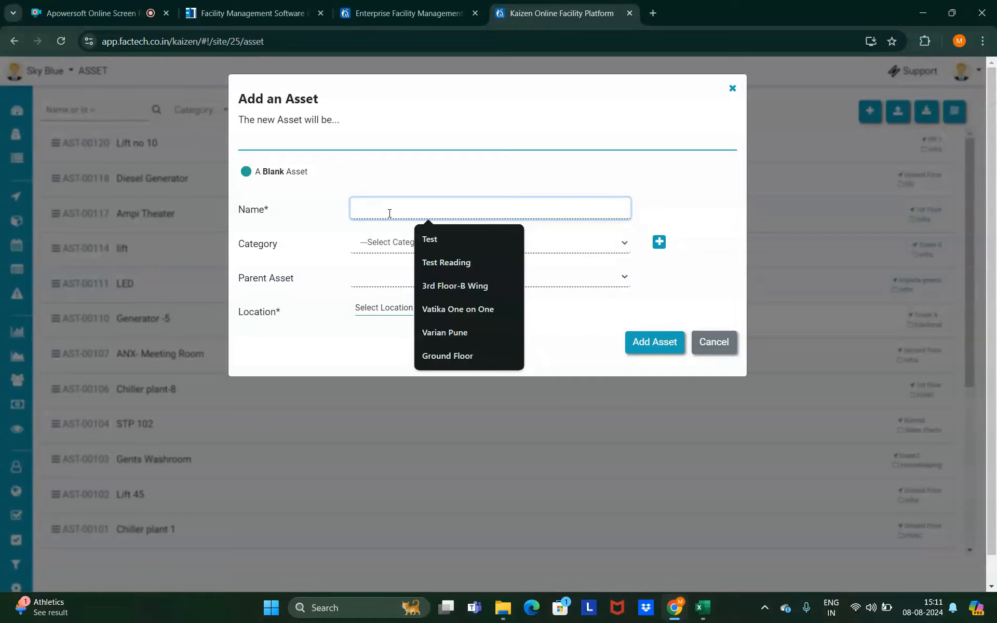
pyautogui.write('DG')
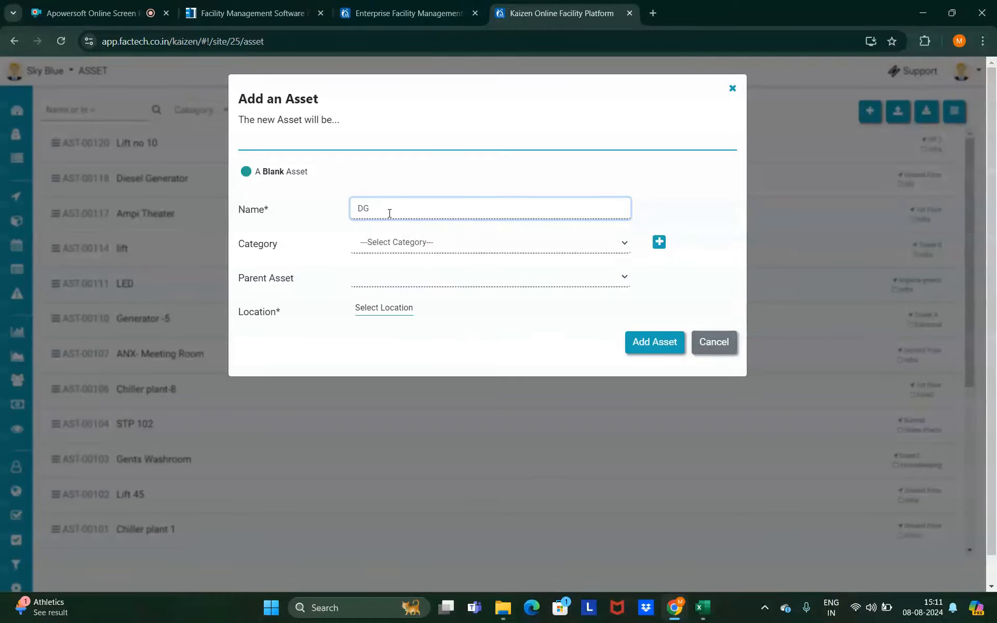
pyautogui.write(' 1010 KVA-')
# - Create a new asset category named ZHVAC with the description ZHVAC and assign it to the new asset
pyautogui.click(429, 253)
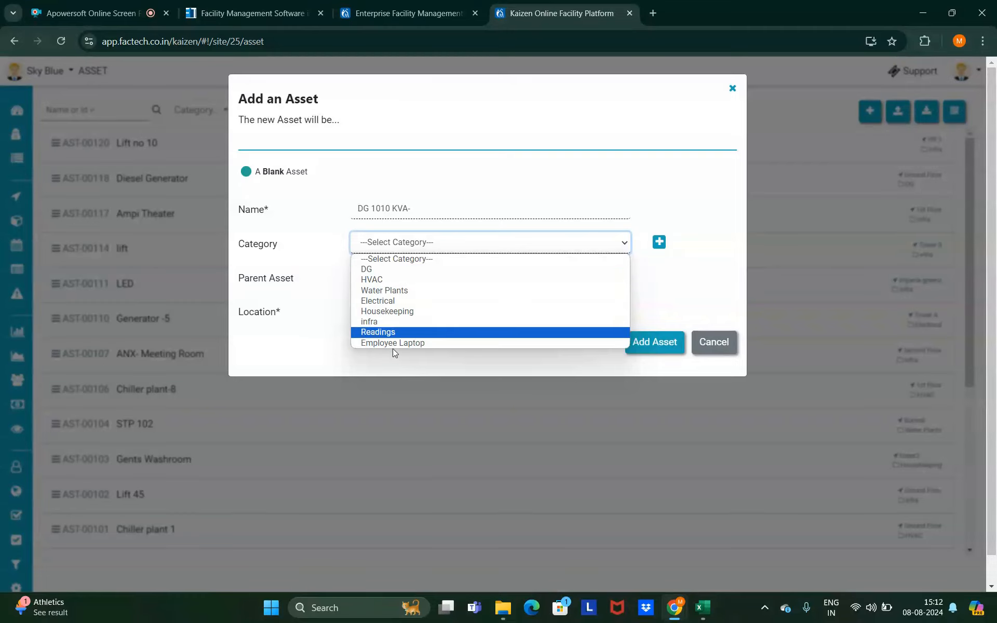
pyautogui.click(659, 242)
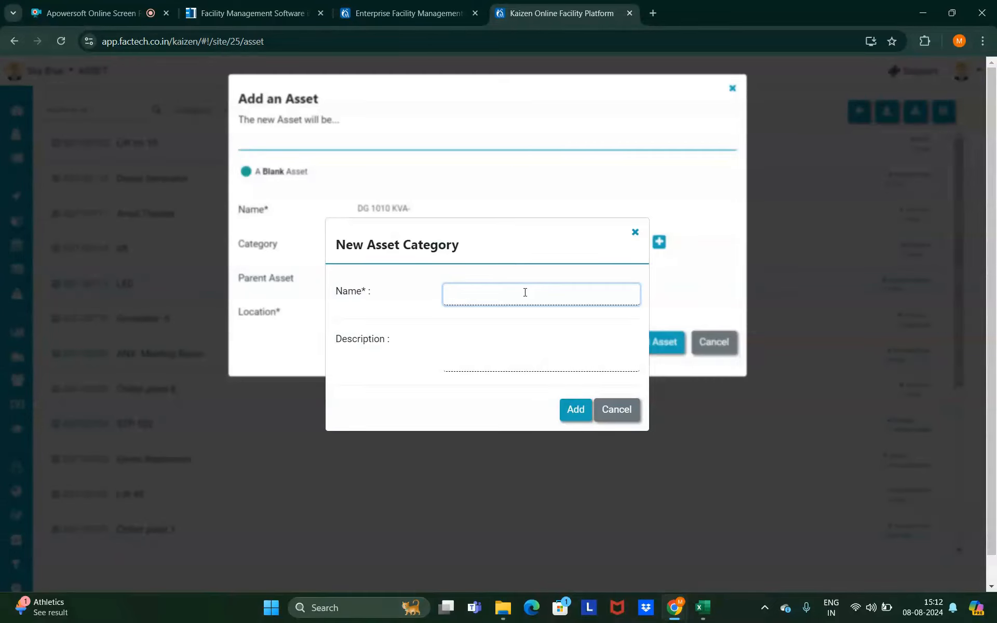
pyautogui.write('ZHVAC')
pyautogui.click(493, 339)
pyautogui.moveTo(493, 301); pyautogui.dragTo(428, 300)
pyautogui.hotkey('ctrl', 'c')
pyautogui.click(515, 357)
pyautogui.hotkey('ctrl', 'v')
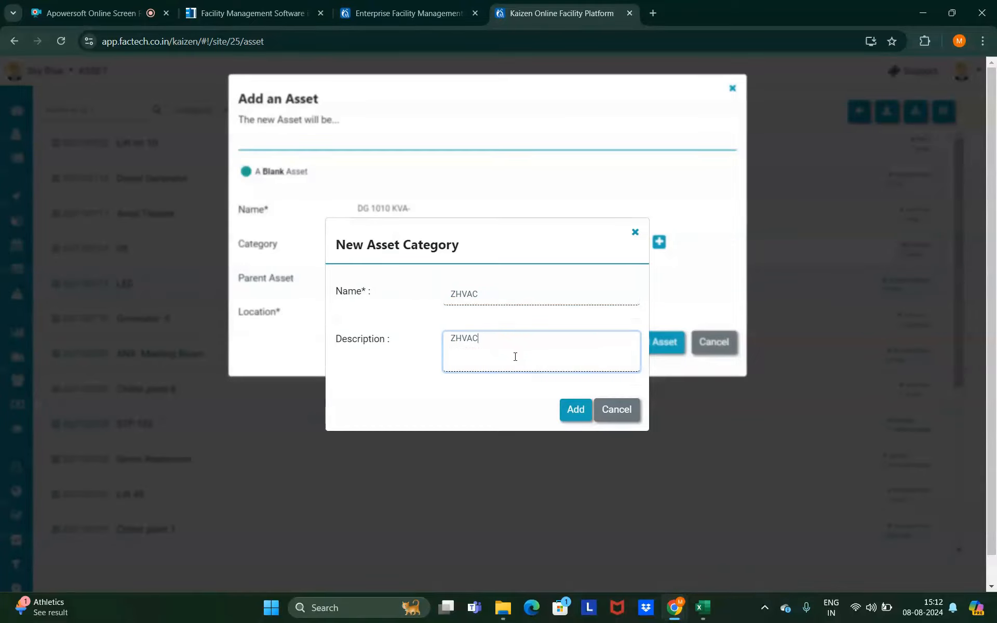
pyautogui.click(571, 415)
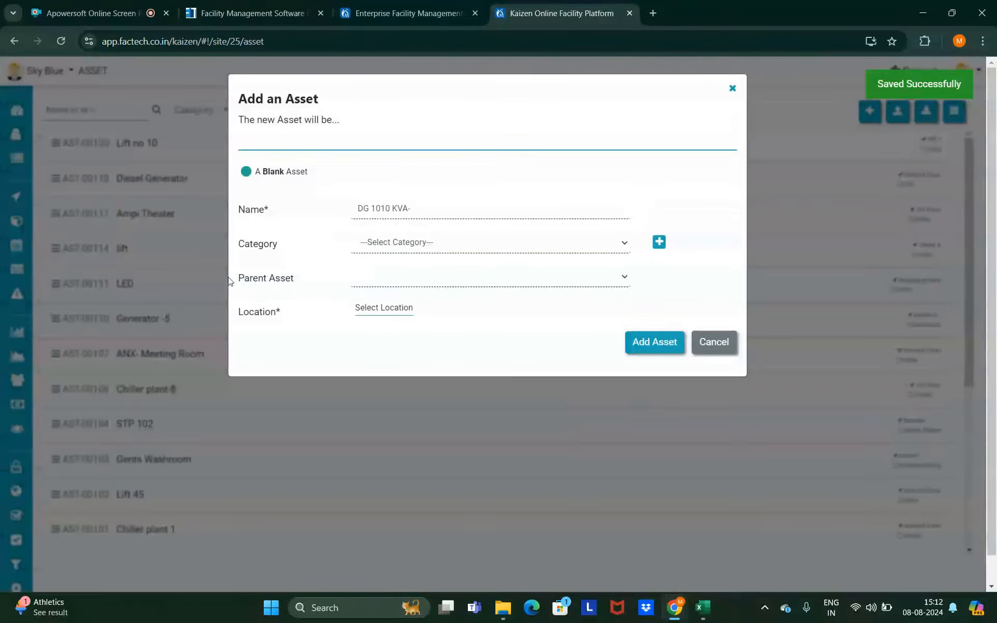
pyautogui.click(526, 247)
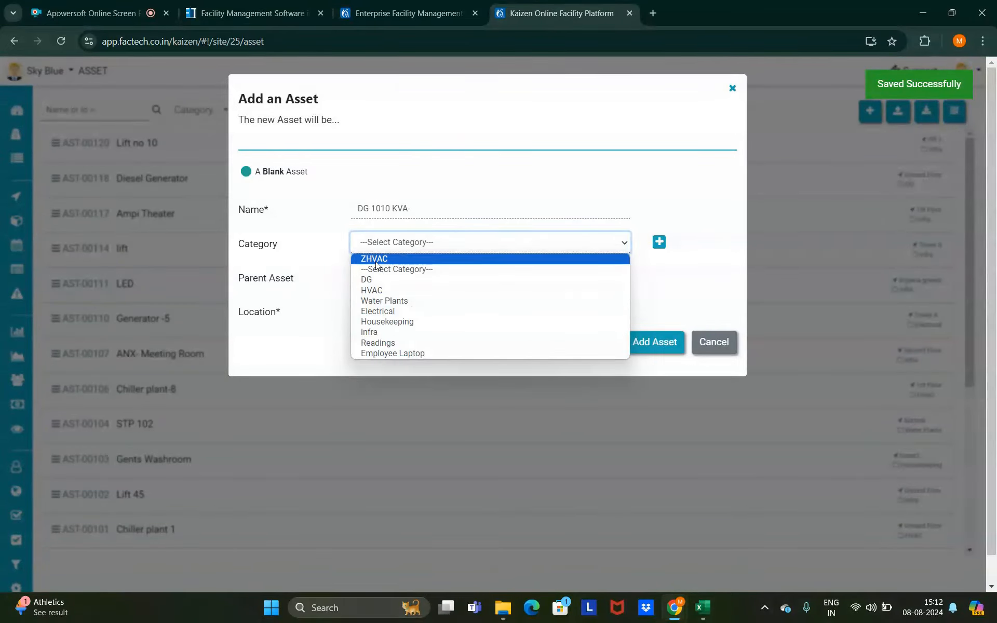
pyautogui.click(498, 258)
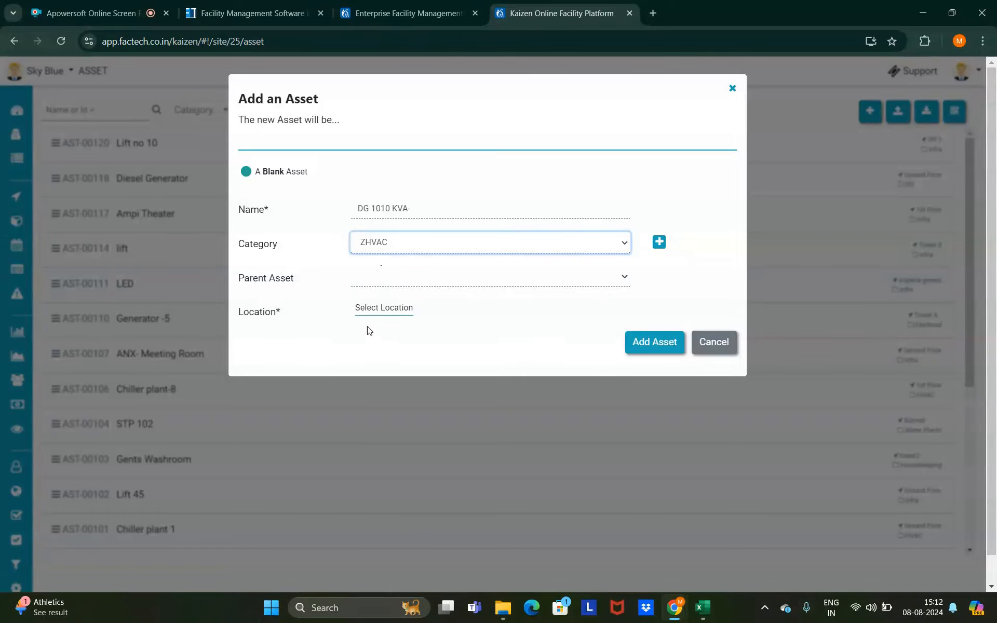
# - Add a new location named "Z-Ground Floor" from the asset's location picker and save it
pyautogui.click(379, 307)
pyautogui.scroll(-5, 371, 319)
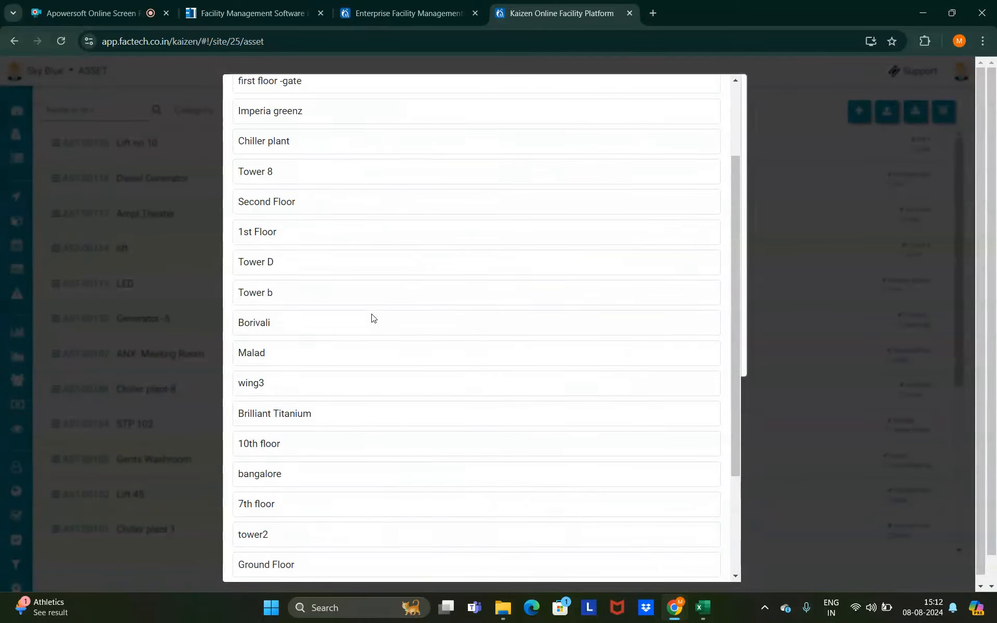
pyautogui.scroll(5, 329, 318)
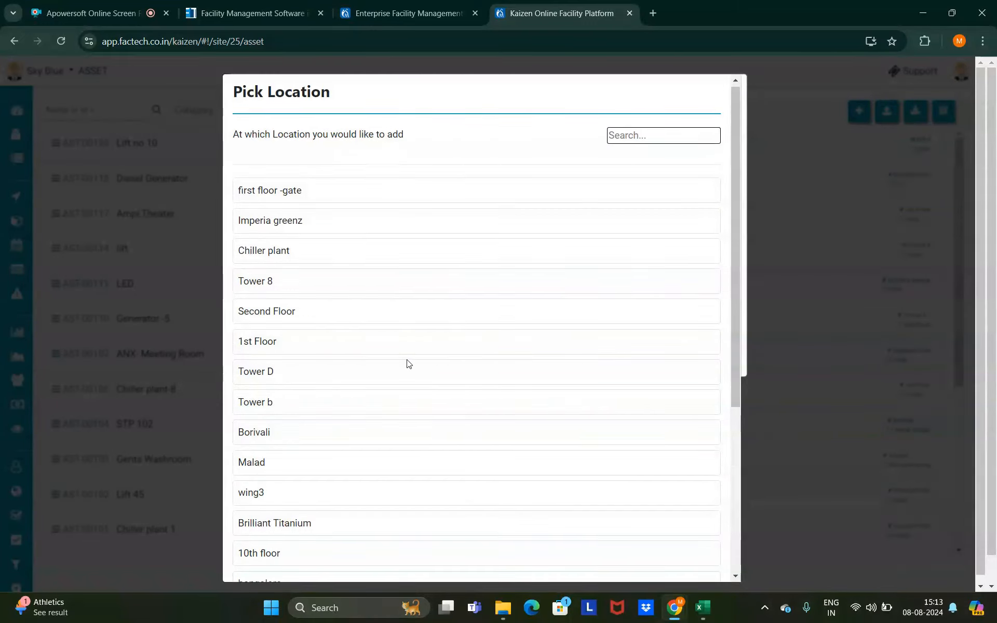
pyautogui.scroll(-5, 407, 363)
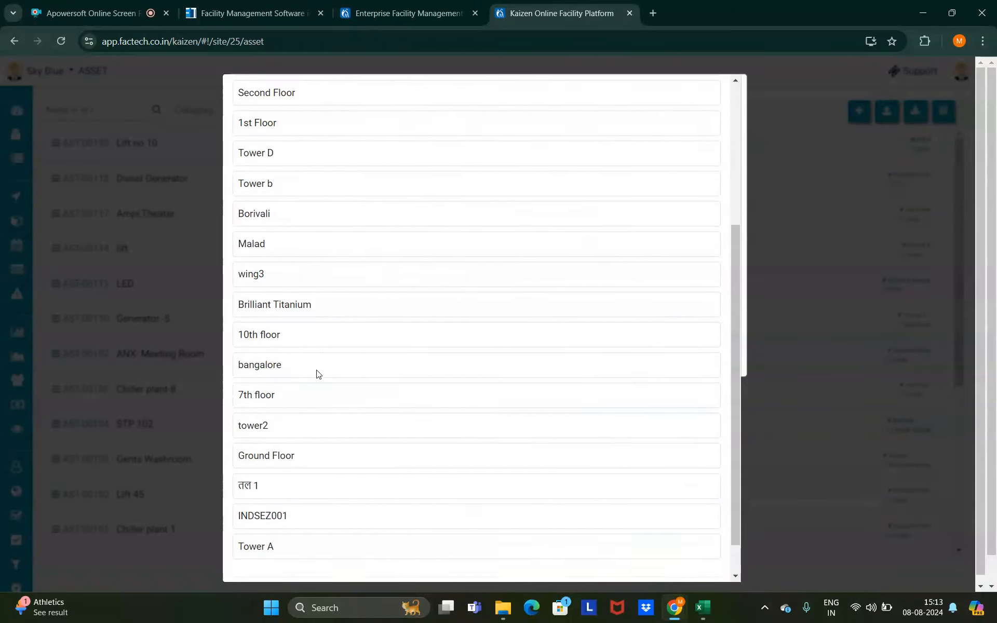
pyautogui.click(278, 564)
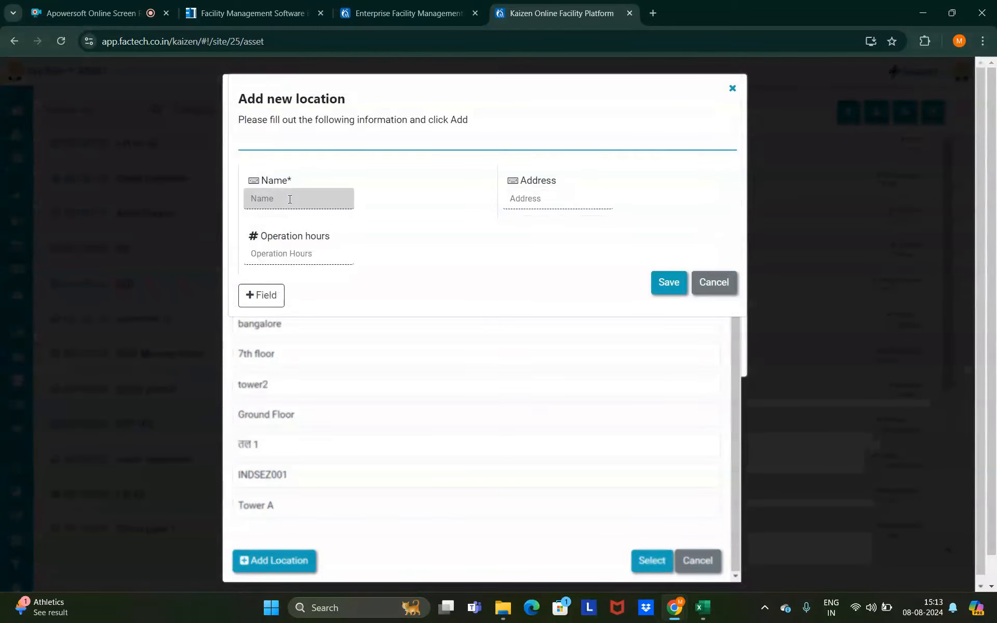
pyautogui.click(286, 200)
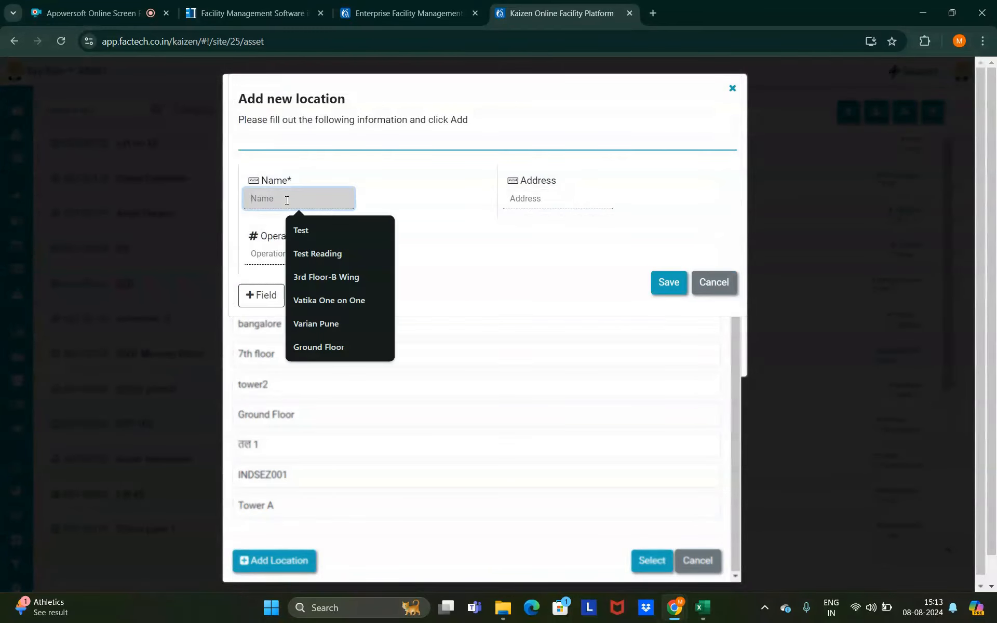
pyautogui.write('Z-Gr')
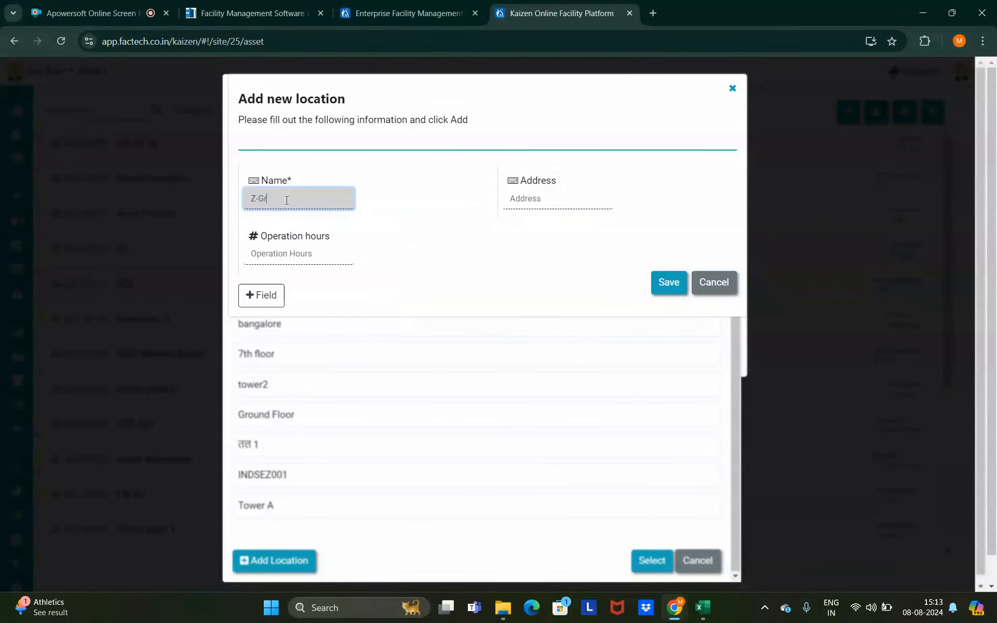
pyautogui.write('ound Floor')
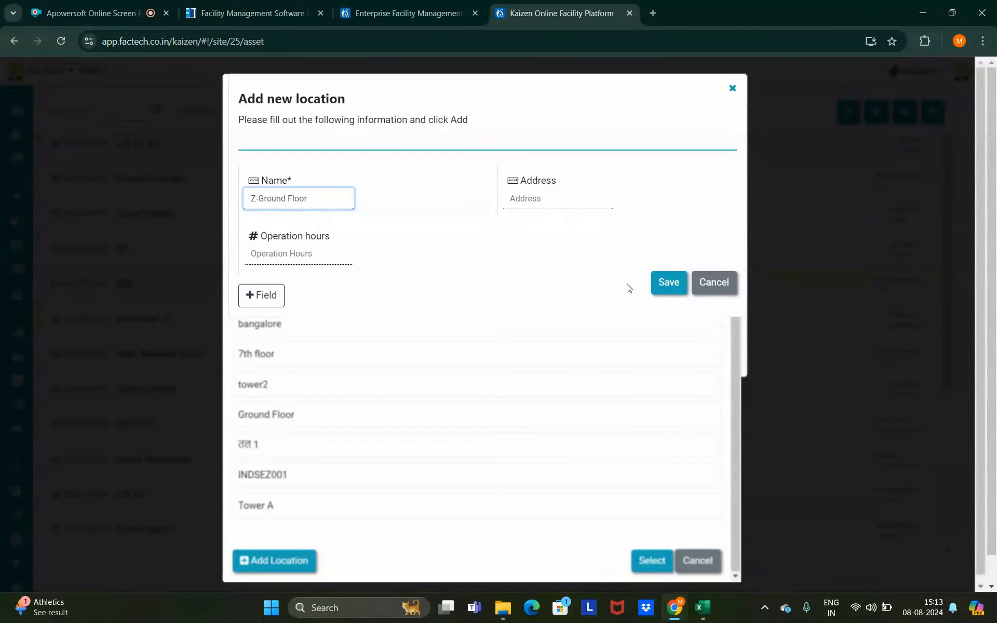
pyautogui.click(670, 290)
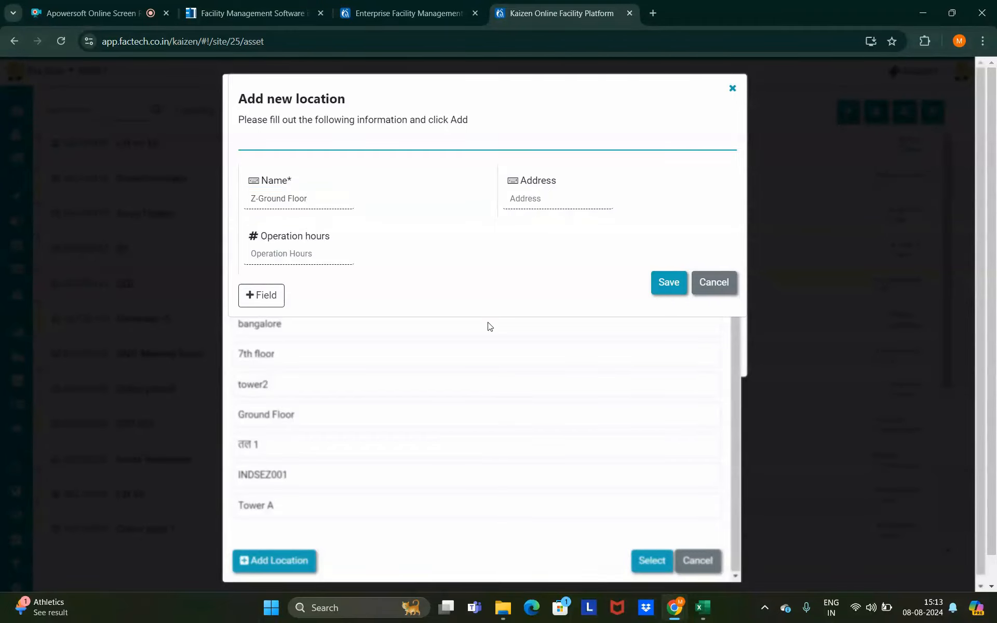
pyautogui.click(664, 289)
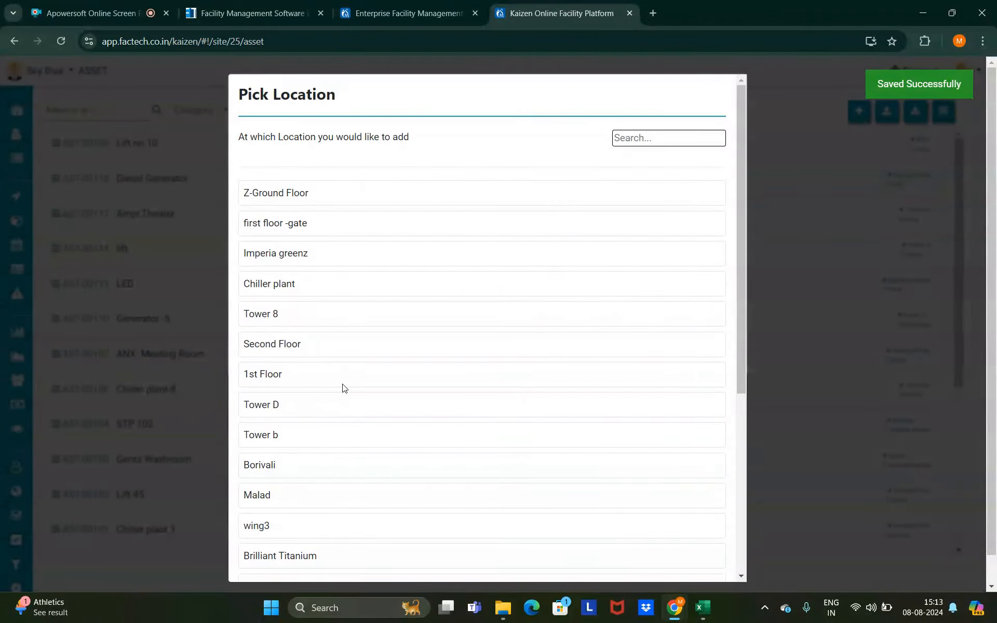
# - Assign the Z-Ground Floor location to the asset and add the asset to the register
pyautogui.click(291, 190)
pyautogui.scroll(-5, 534, 281)
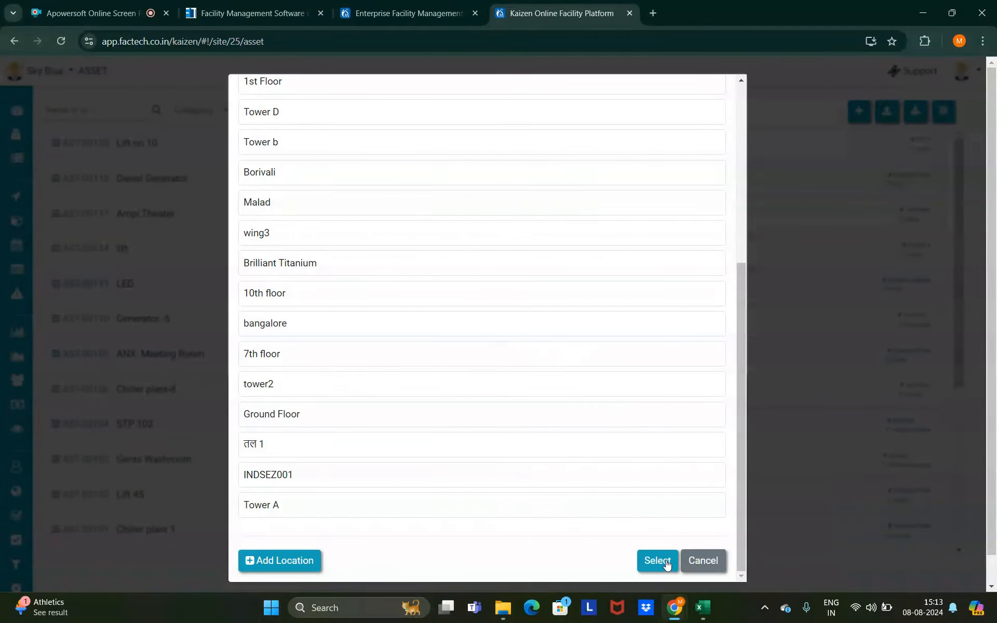
pyautogui.click(657, 561)
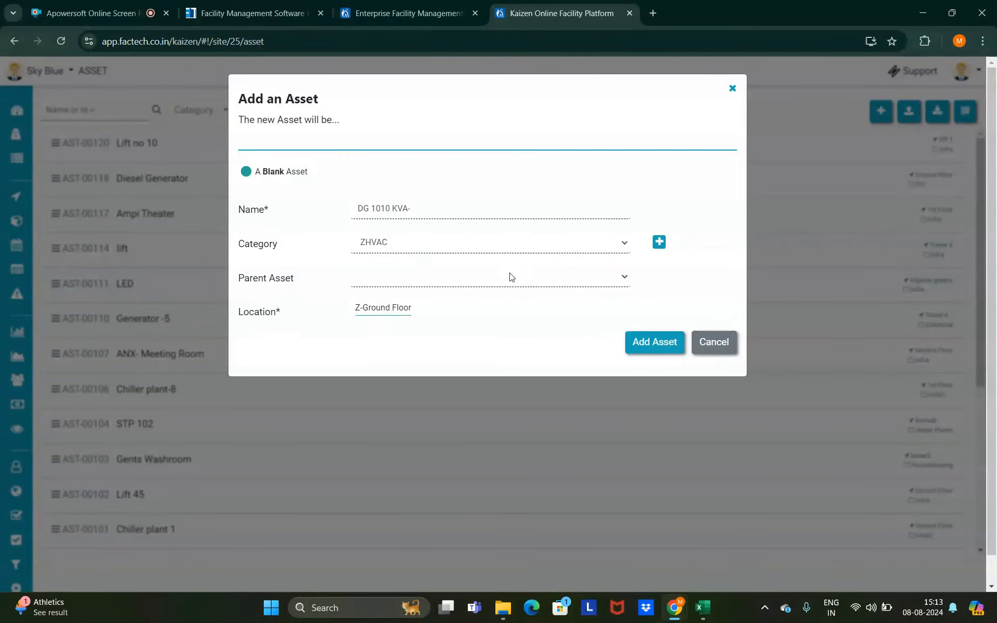
pyautogui.click(647, 352)
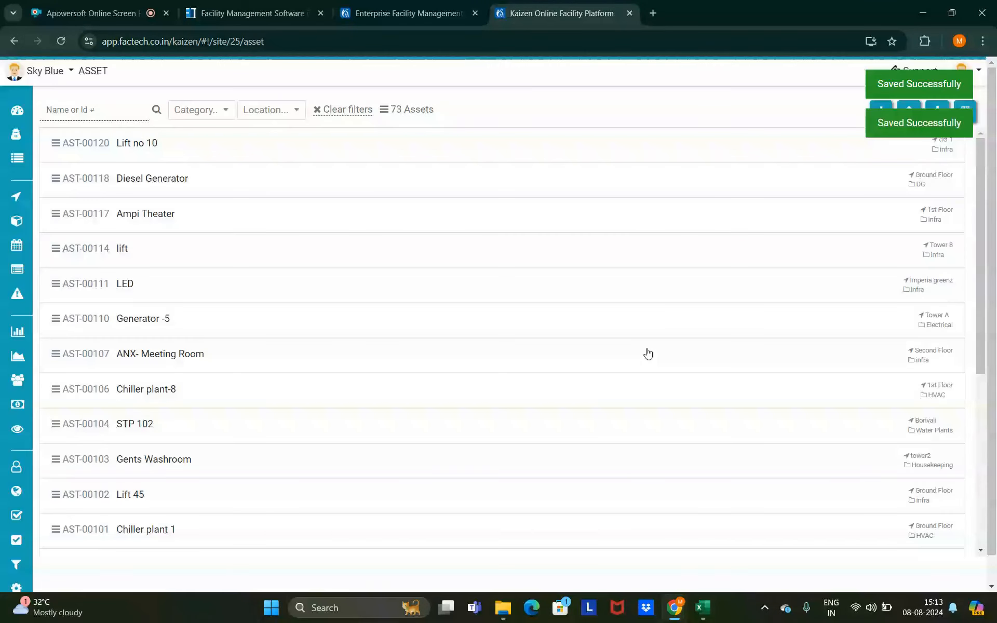
# - Open the record of the new DG 1010 KVA- asset and examine its ID and name
pyautogui.click(187, 148)
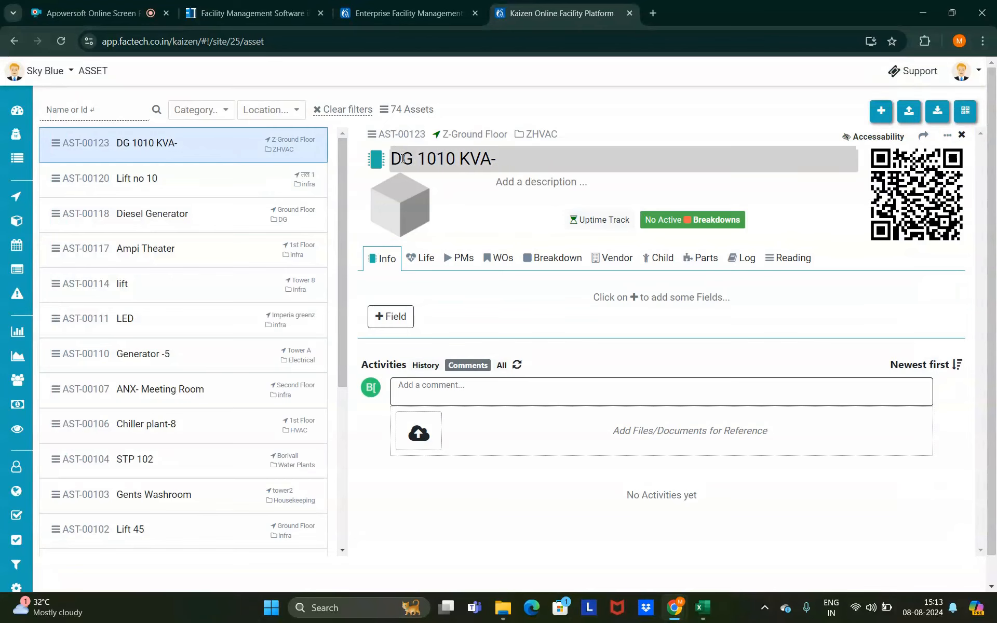
pyautogui.moveTo(428, 135); pyautogui.dragTo(380, 136)
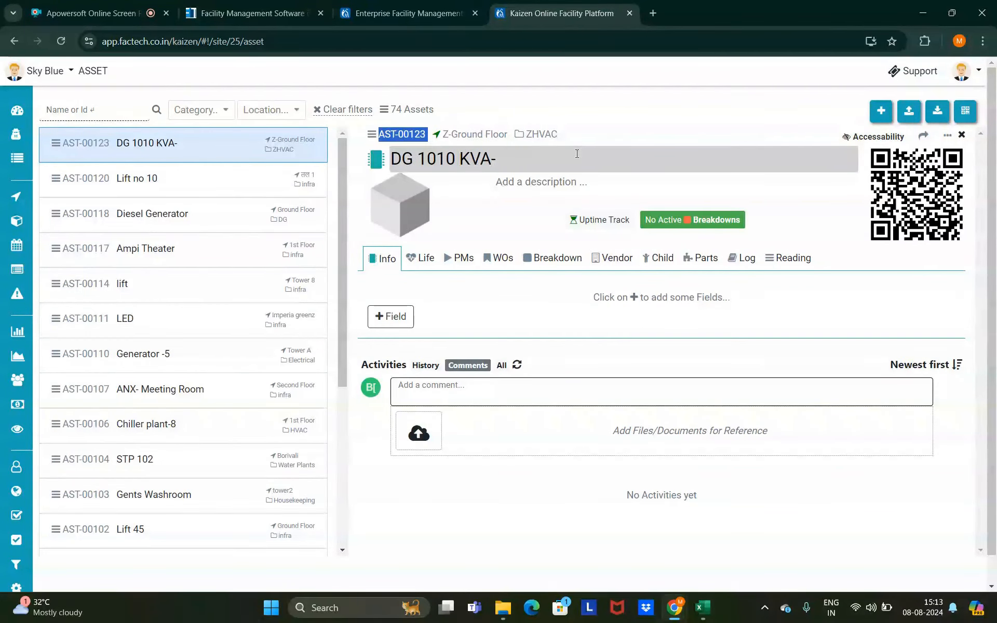
pyautogui.click(496, 159)
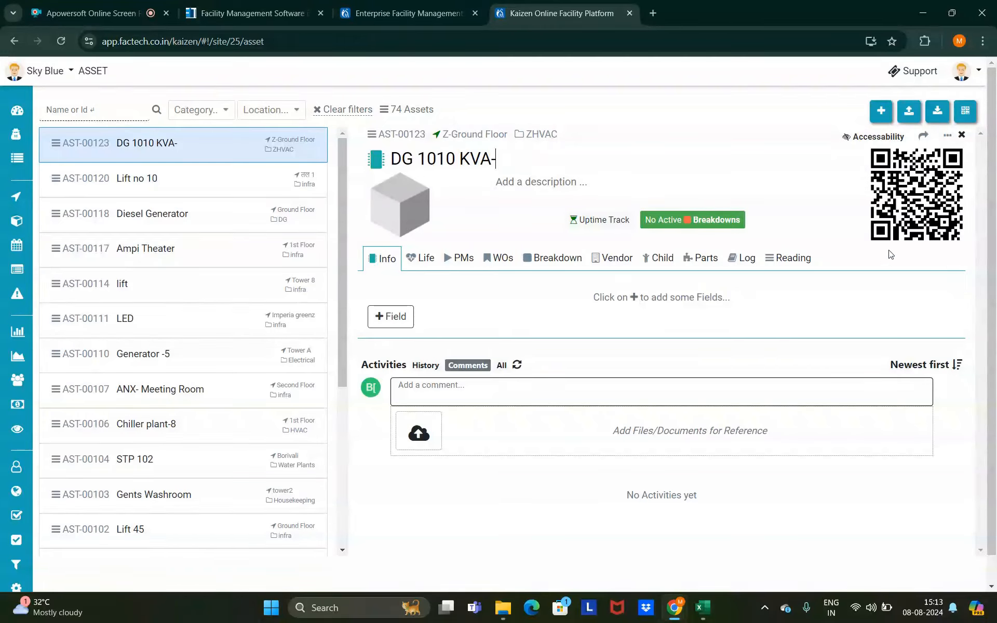
# - Create a new global asset field named "Z-Previous Reading" with Number as its type of information
pyautogui.click(395, 325)
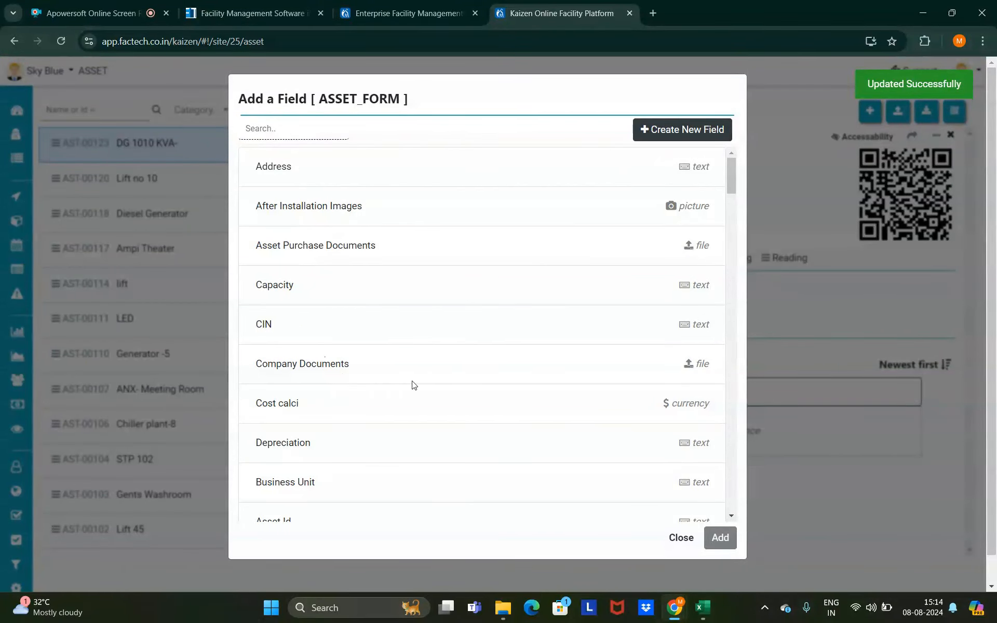
pyautogui.scroll(-8, 345, 429)
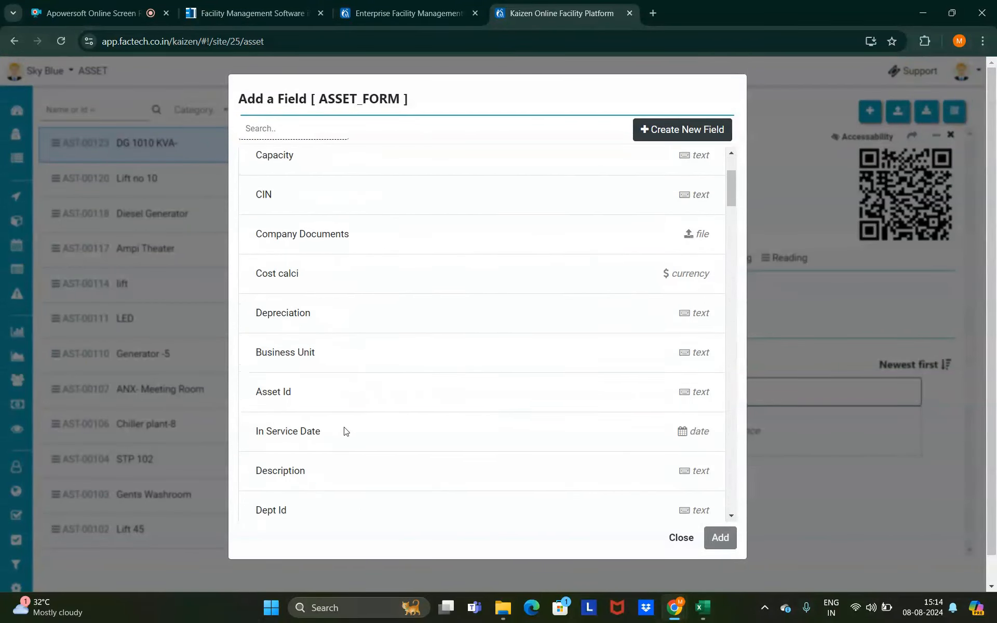
pyautogui.scroll(8, 345, 430)
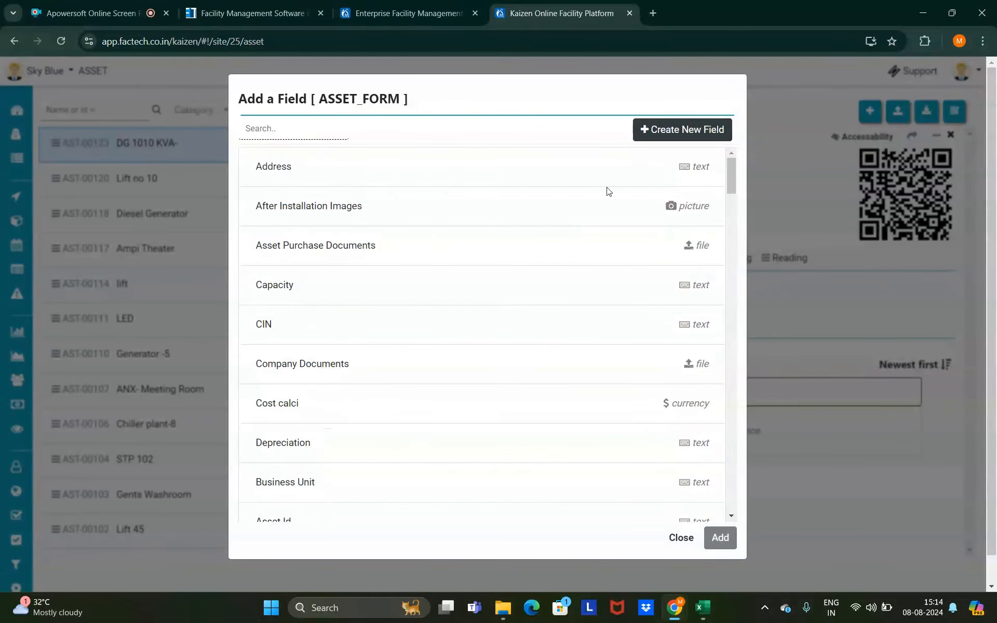
pyautogui.click(657, 136)
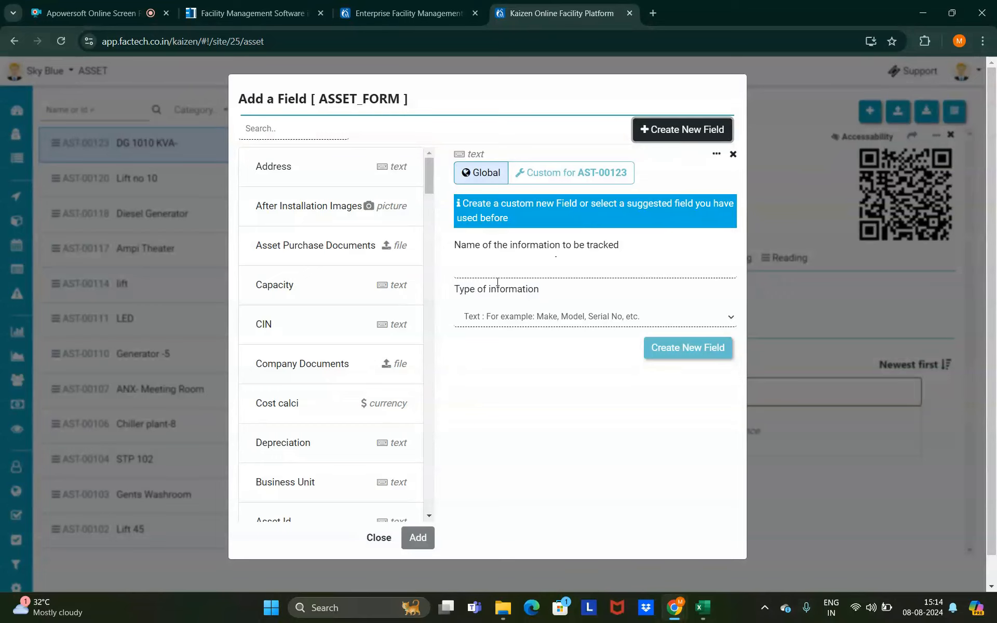
pyautogui.click(502, 267)
pyautogui.write('Z-')
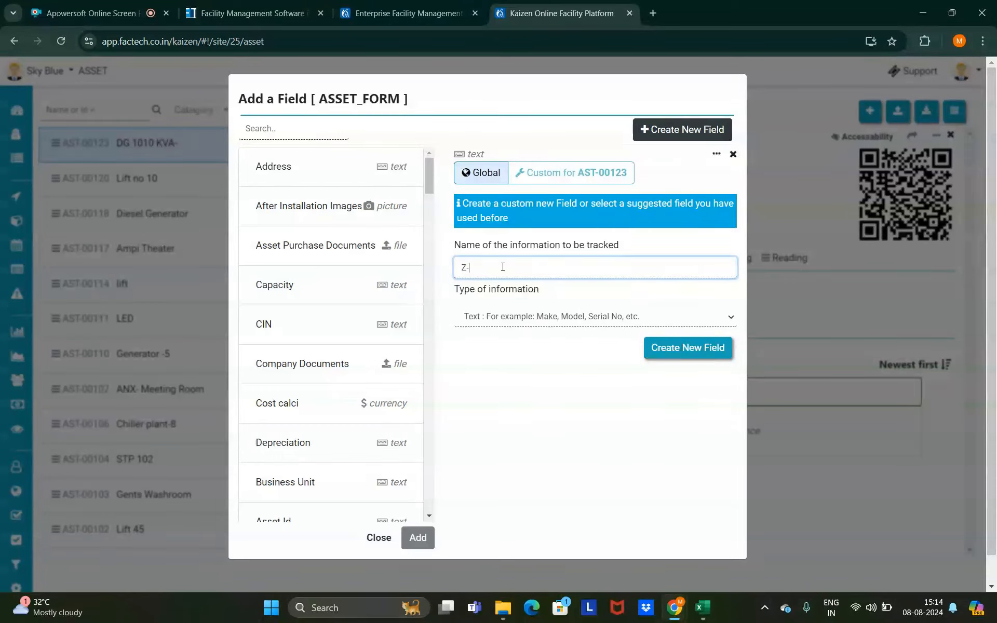
pyautogui.write('Previous Reading')
pyautogui.click(500, 318)
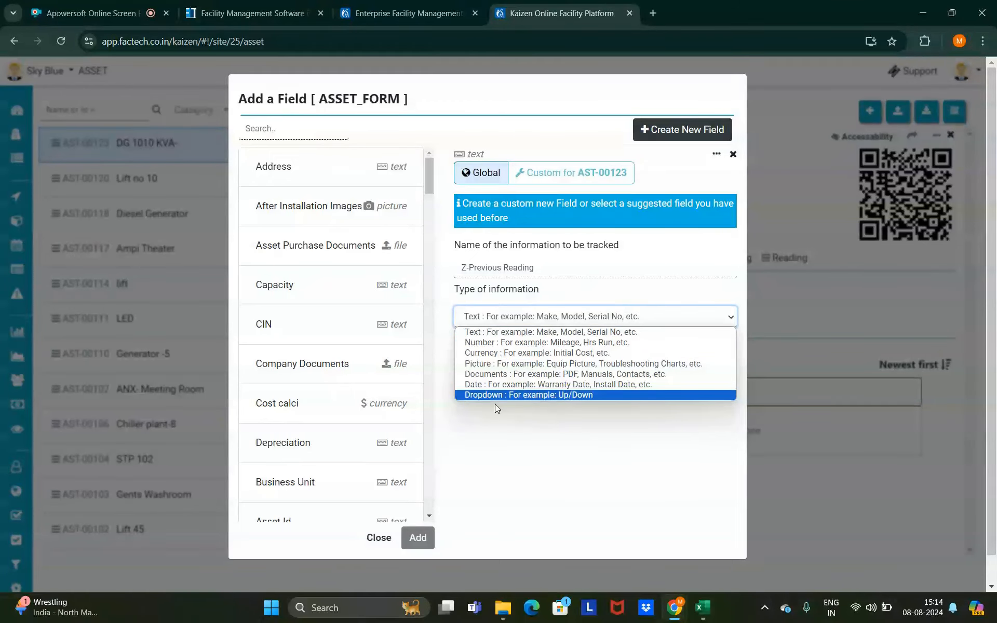
pyautogui.click(491, 343)
pyautogui.click(698, 349)
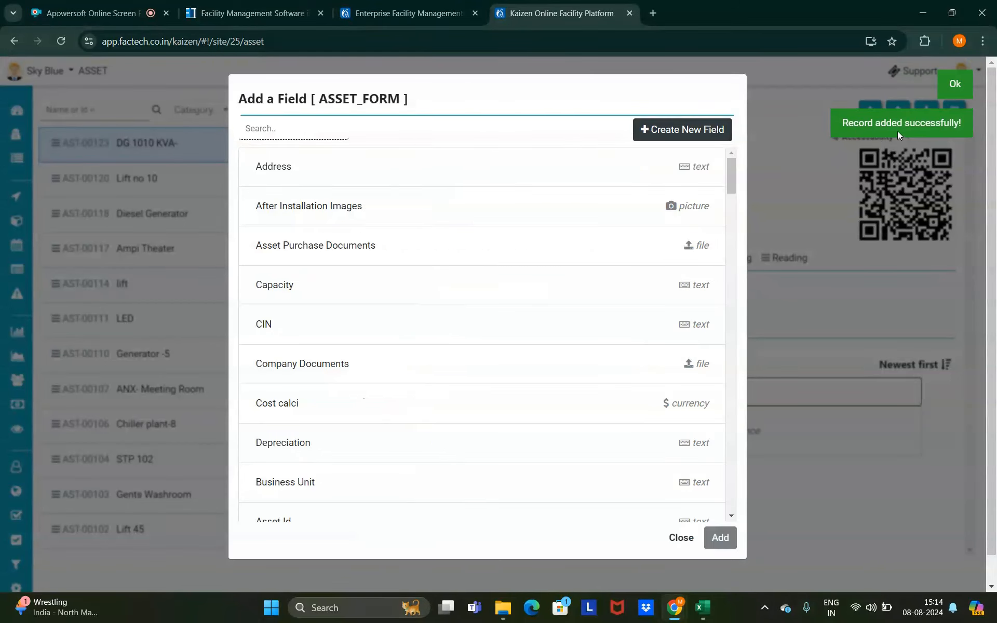
# - Add the Z-Previous Reading field to the DG 1010 KVA- asset's information
pyautogui.scroll(-10, 730, 200)
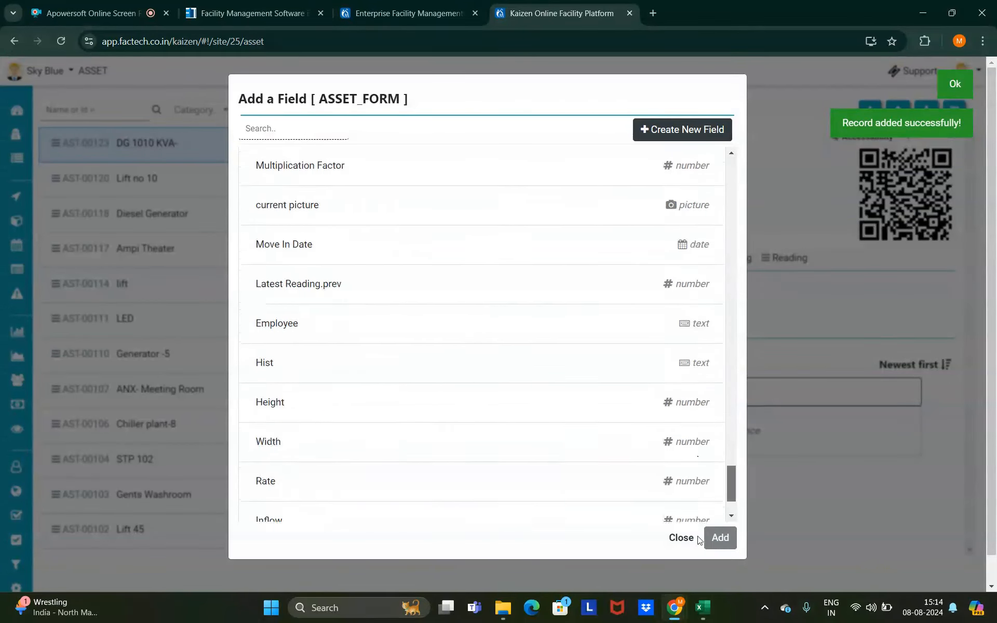
pyautogui.click(435, 509)
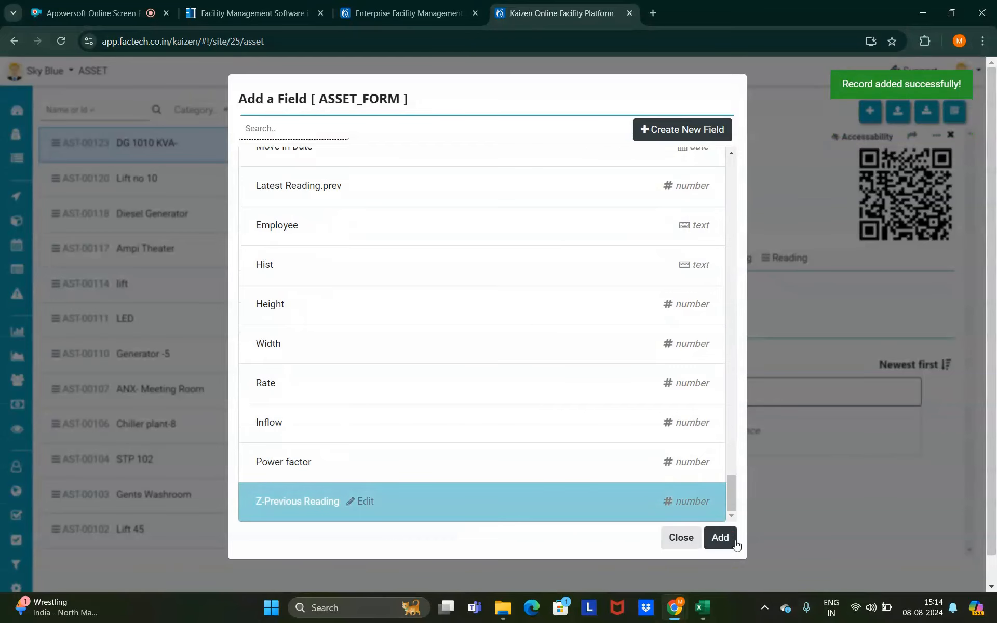
pyautogui.click(719, 537)
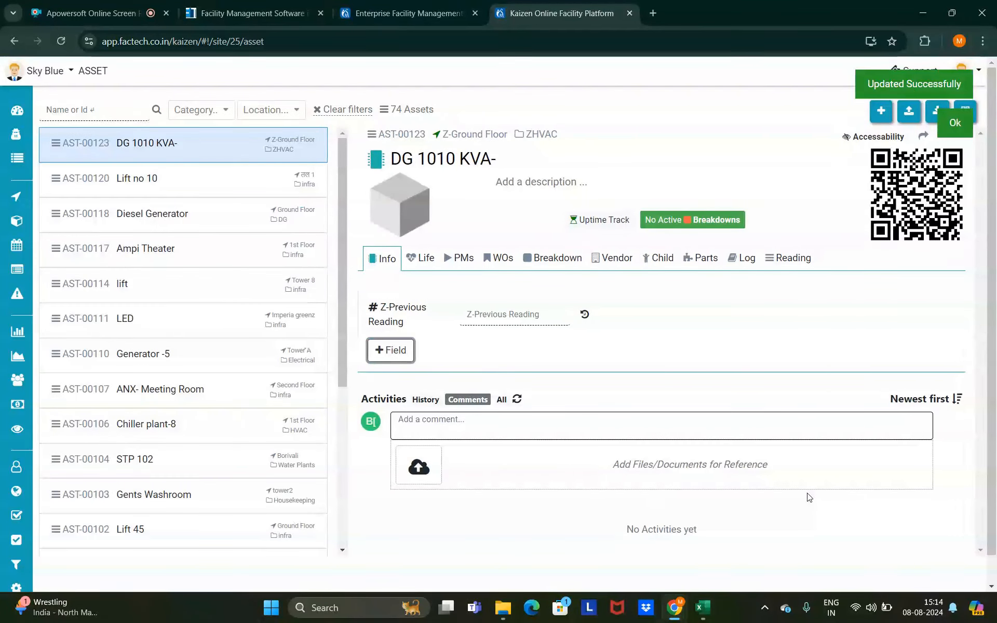
# - Examine the DG 1010 KVA- asset's depreciation parameters, preventive maintenance schedules and completed work orders
pyautogui.click(425, 259)
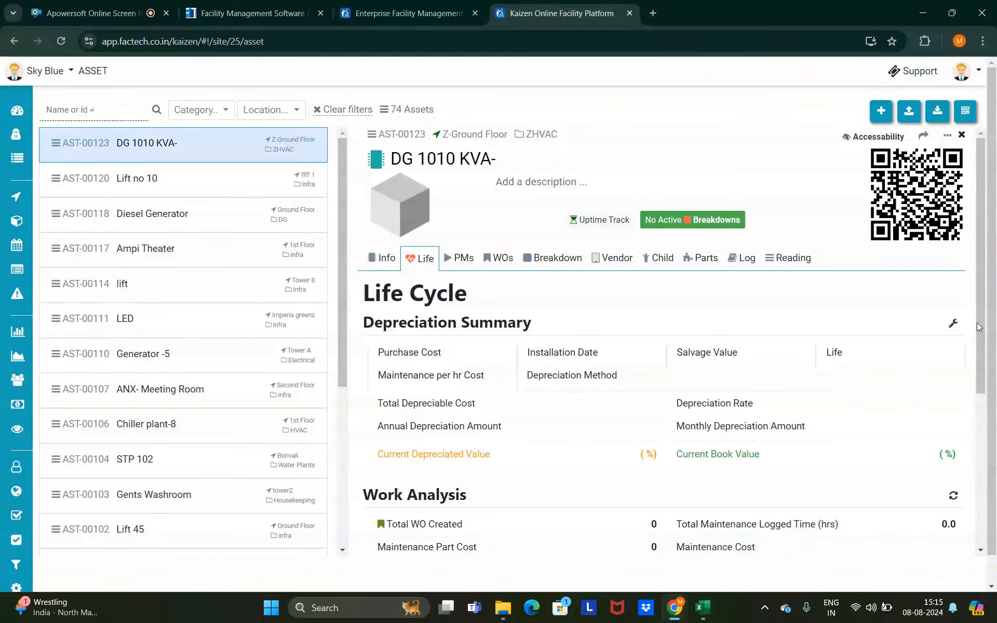
pyautogui.click(953, 323)
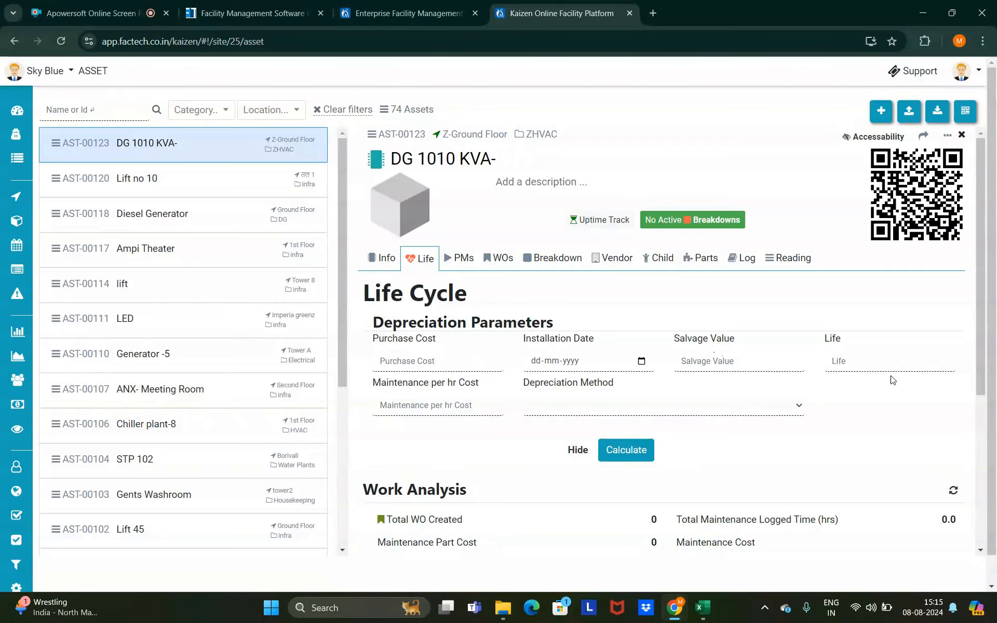
pyautogui.click(464, 260)
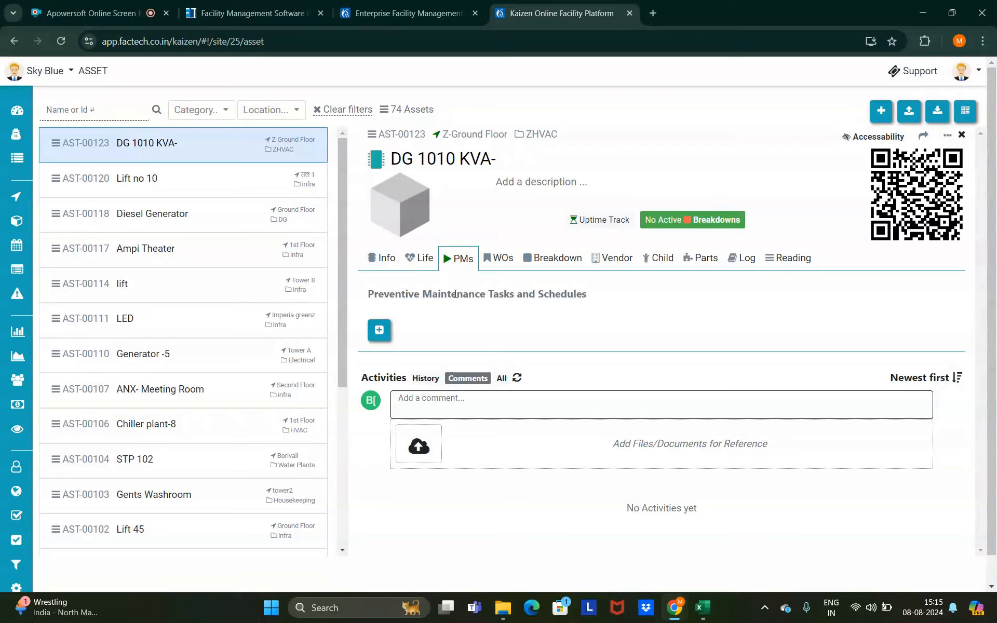
pyautogui.click(502, 258)
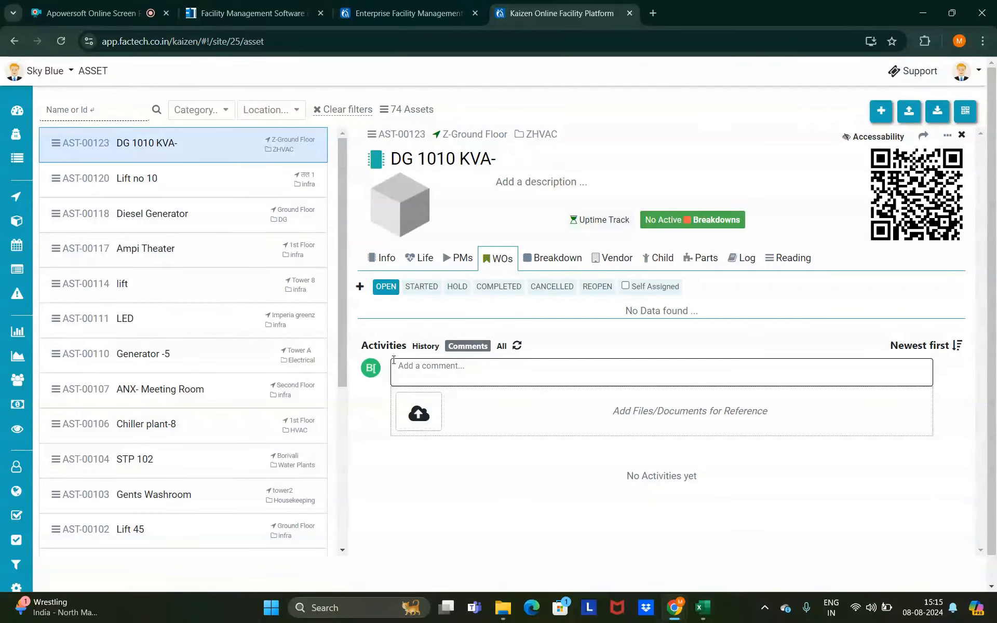
pyautogui.click(511, 292)
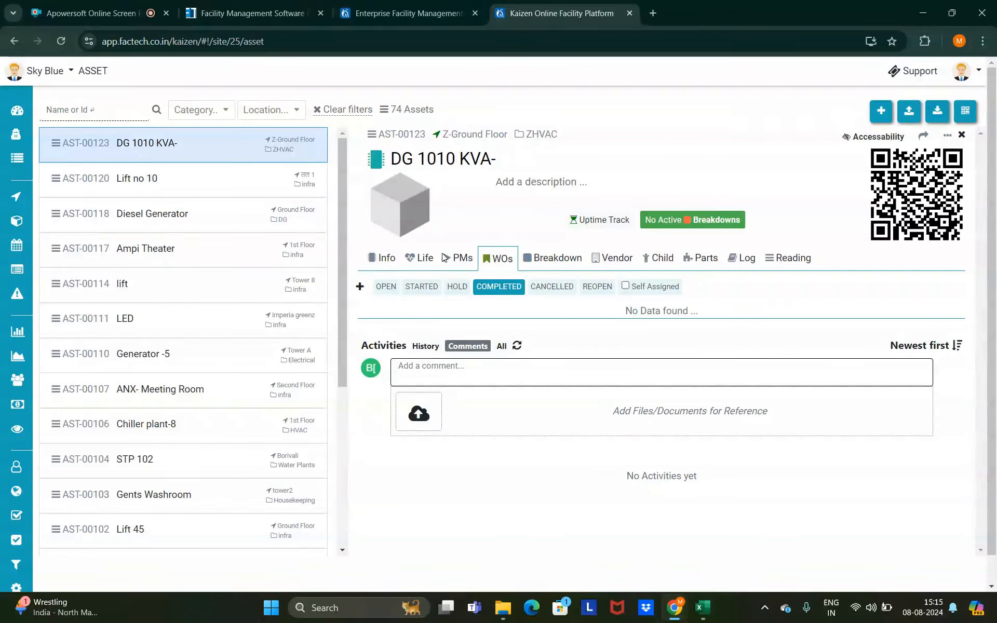
# - Examine the asset's breakdown records and new-breakdown form, and compare with the Category Wise Asset Breakdown on the admin dashboard
pyautogui.click(556, 259)
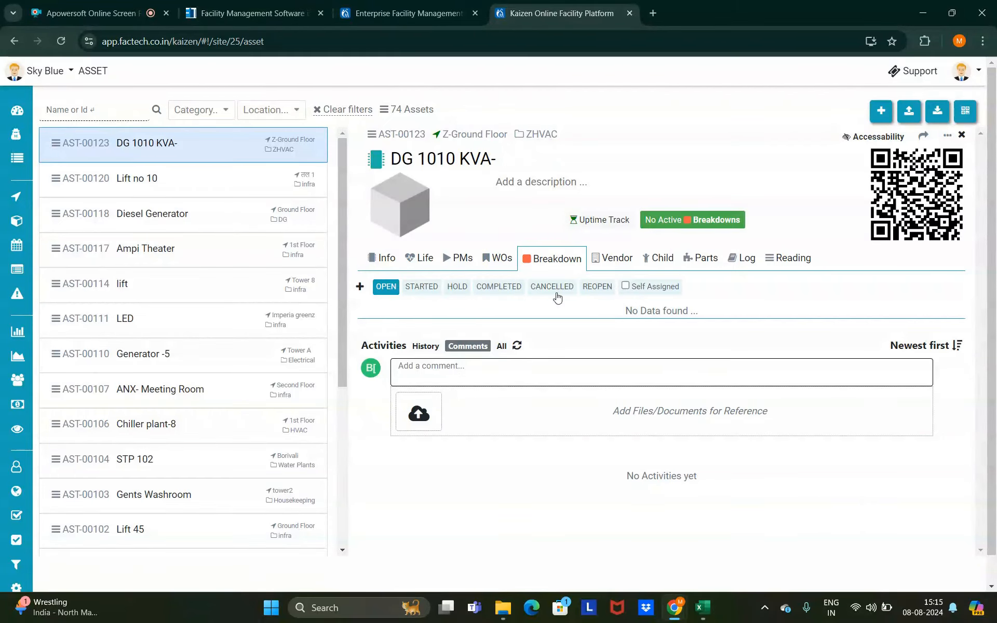
pyautogui.click(360, 287)
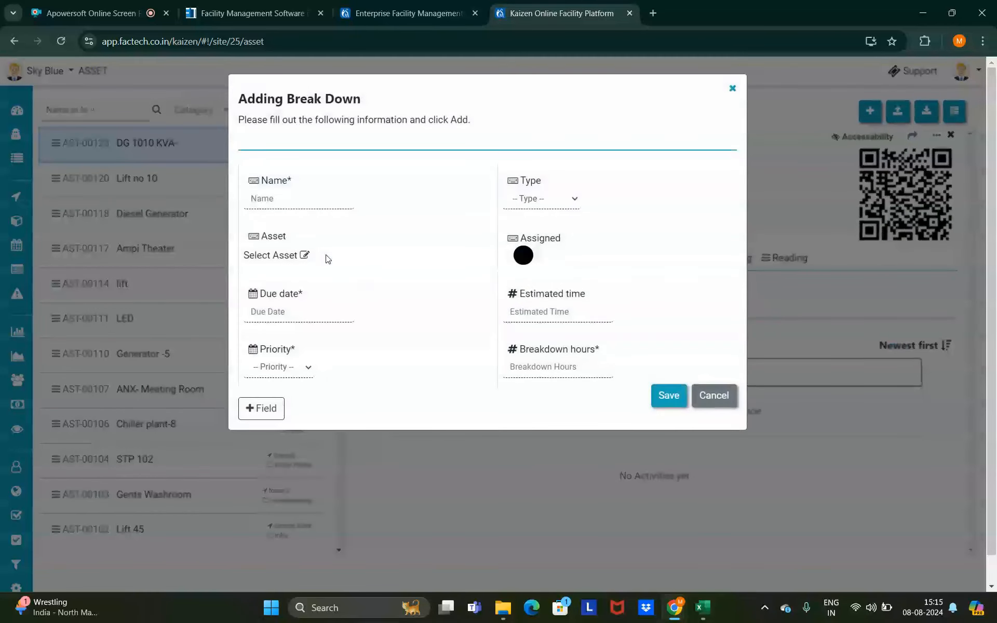
pyautogui.click(731, 90)
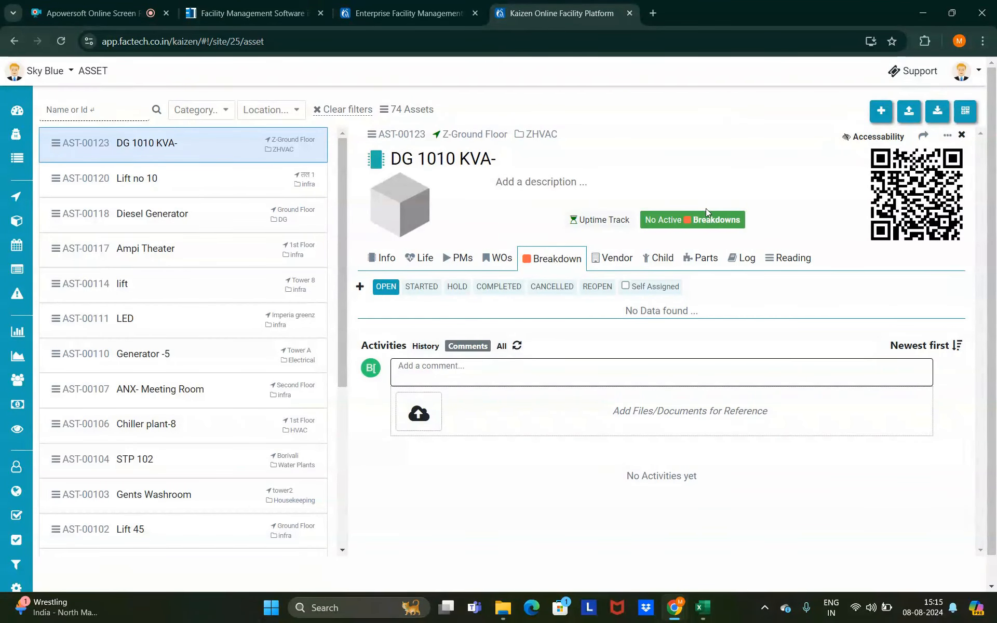
pyautogui.click(408, 15)
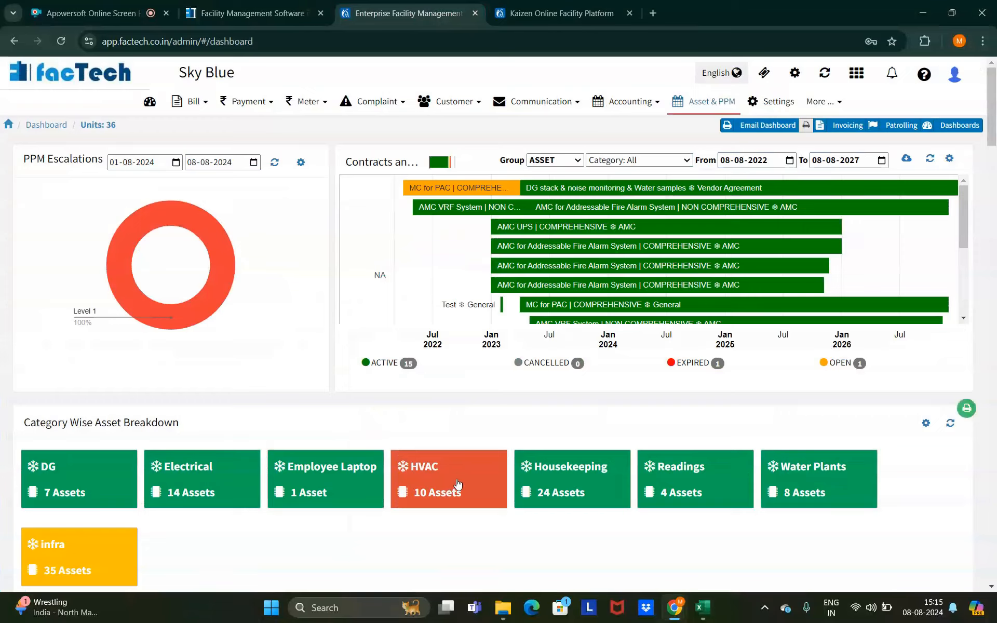
pyautogui.click(526, 15)
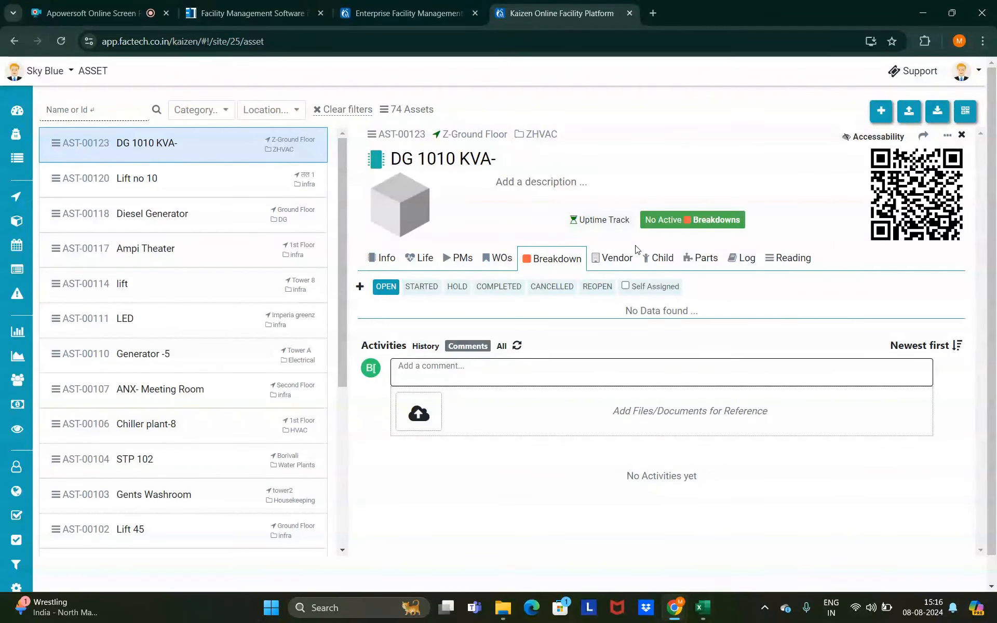
# - Examine the vendor associations and the child assets of the DG 1010 KVA- asset
pyautogui.click(612, 261)
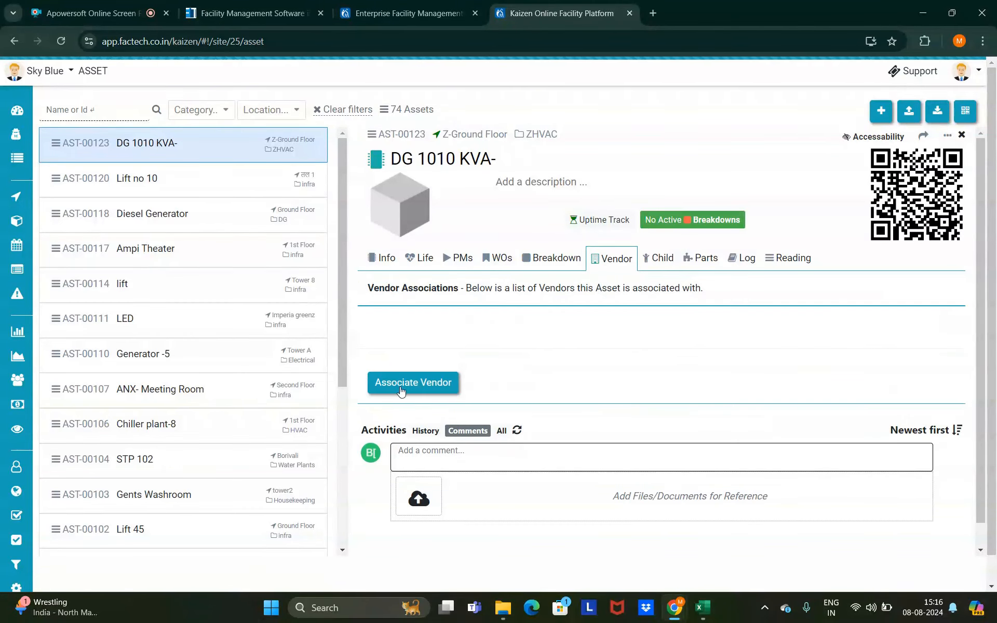
pyautogui.click(519, 161)
pyautogui.moveTo(520, 160); pyautogui.dragTo(390, 160)
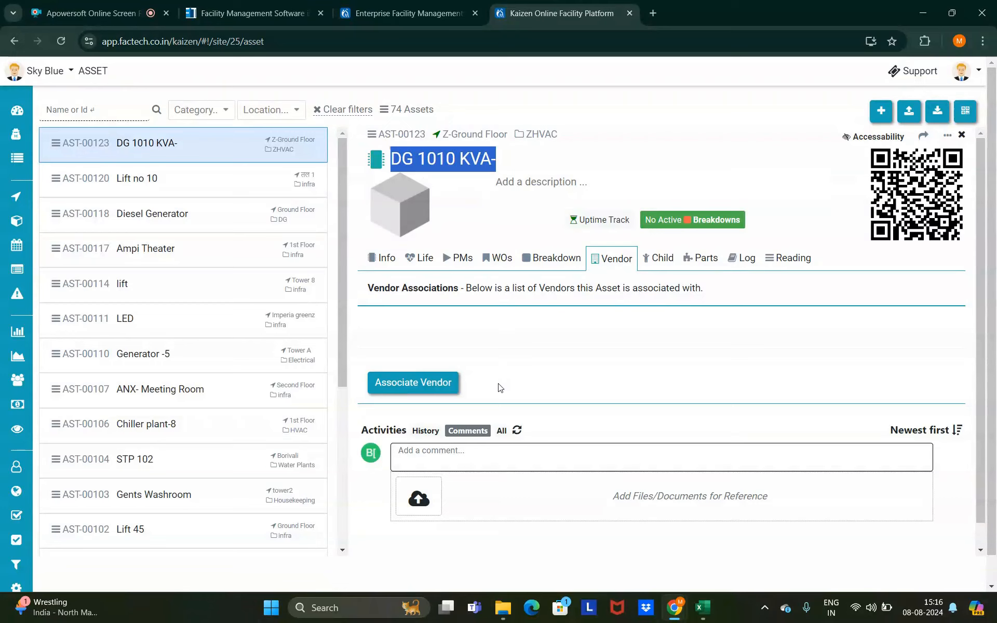
pyautogui.click(658, 259)
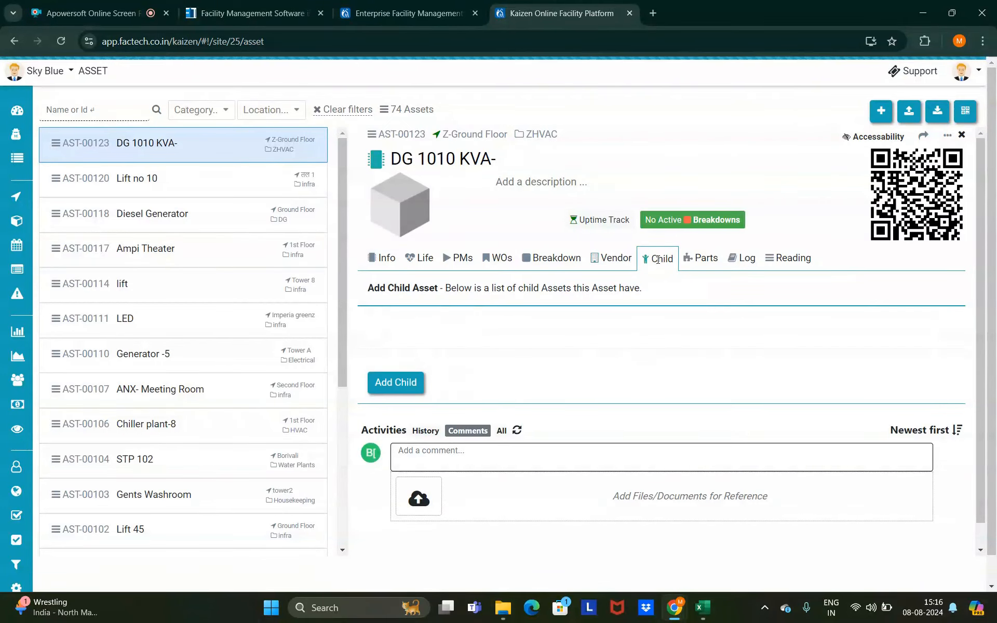
pyautogui.click(501, 161)
pyautogui.moveTo(502, 161); pyautogui.dragTo(402, 160)
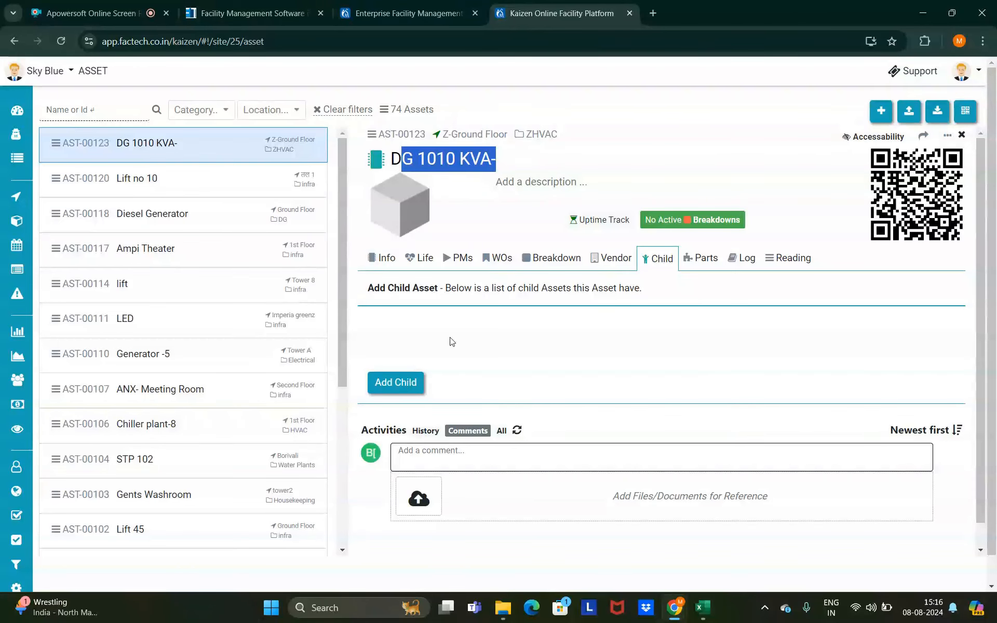
# - Examine the asset's parts, its available log books and its readings table
pyautogui.click(696, 258)
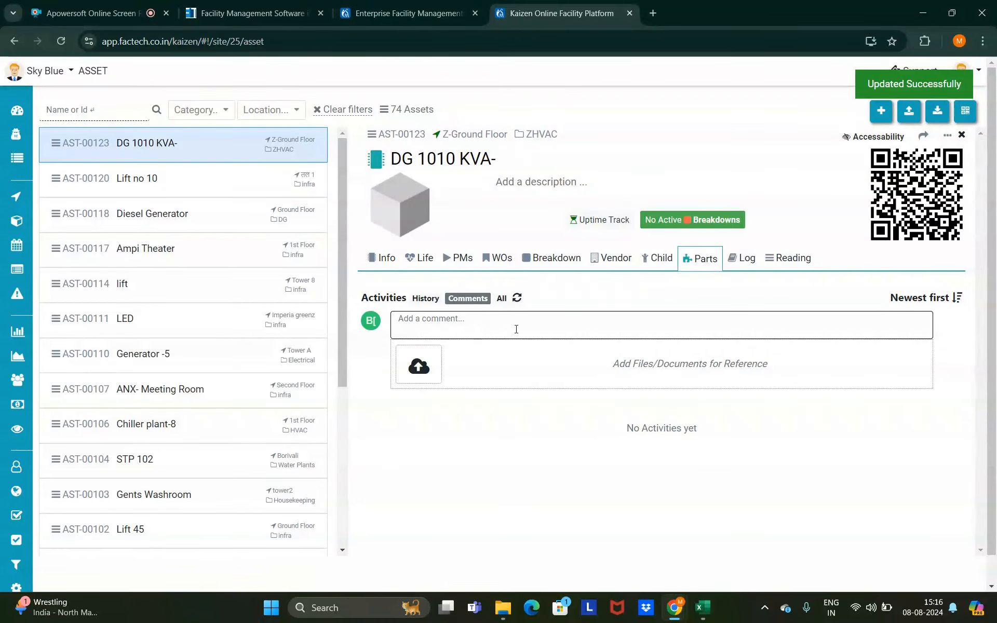
pyautogui.click(753, 261)
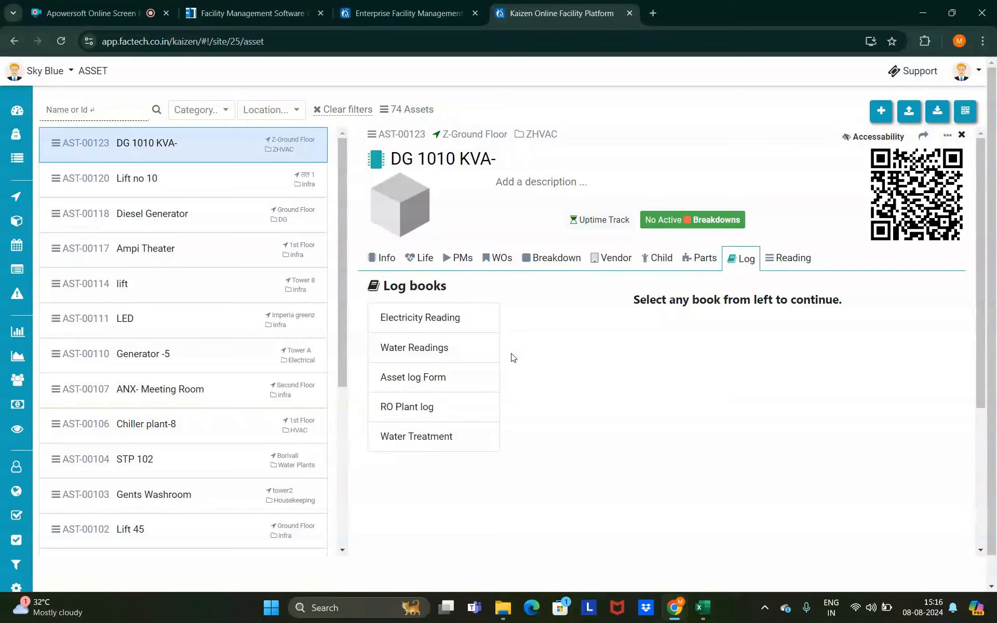
pyautogui.click(801, 260)
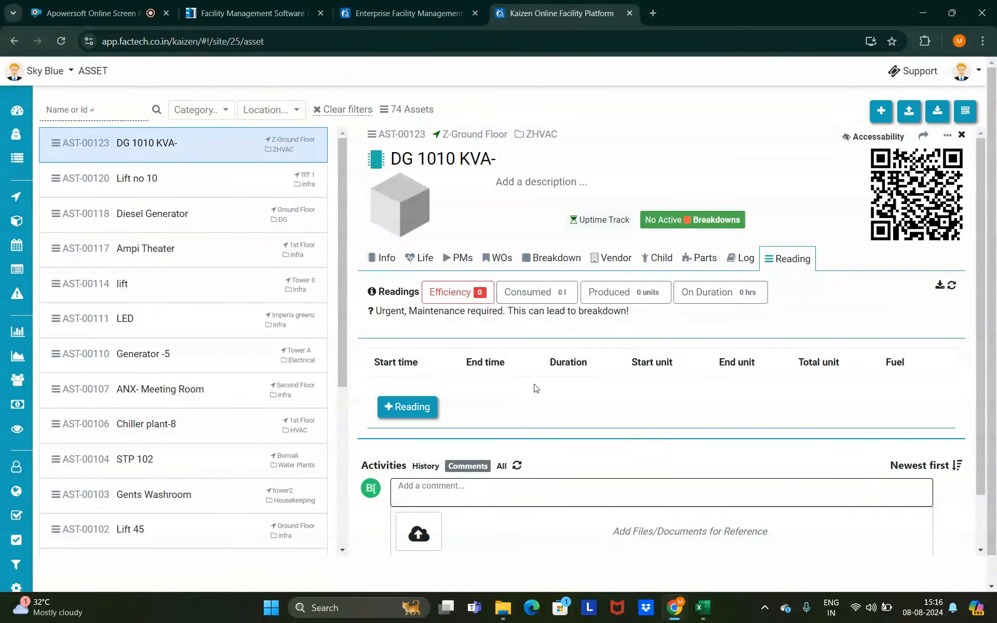
pyautogui.scroll(-1, 547, 349)
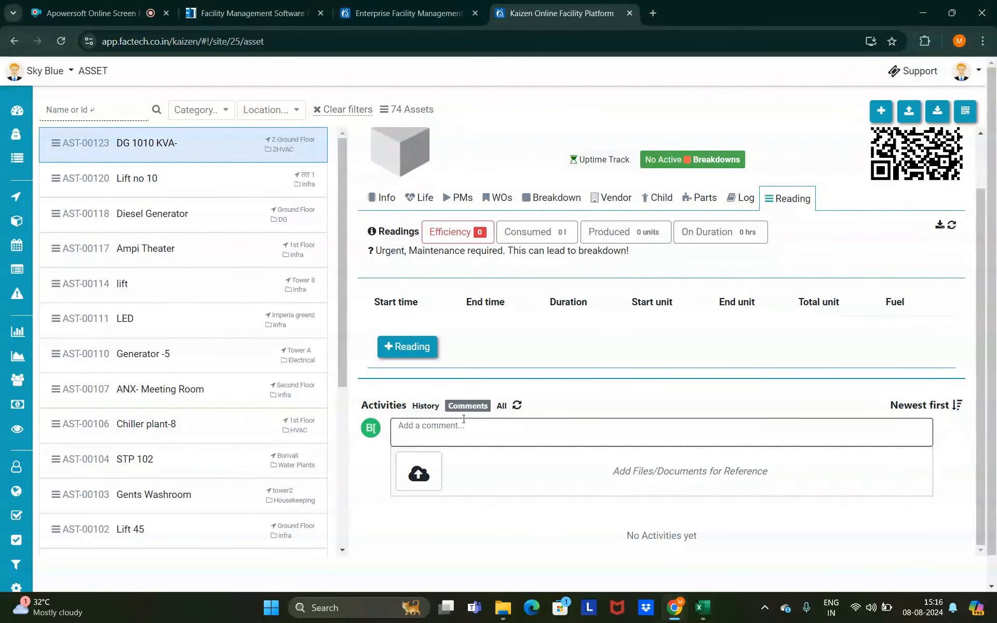
# - Post the comment "Asset Added" in the activities of the DG 1010 KVA- asset's information page
pyautogui.click(391, 200)
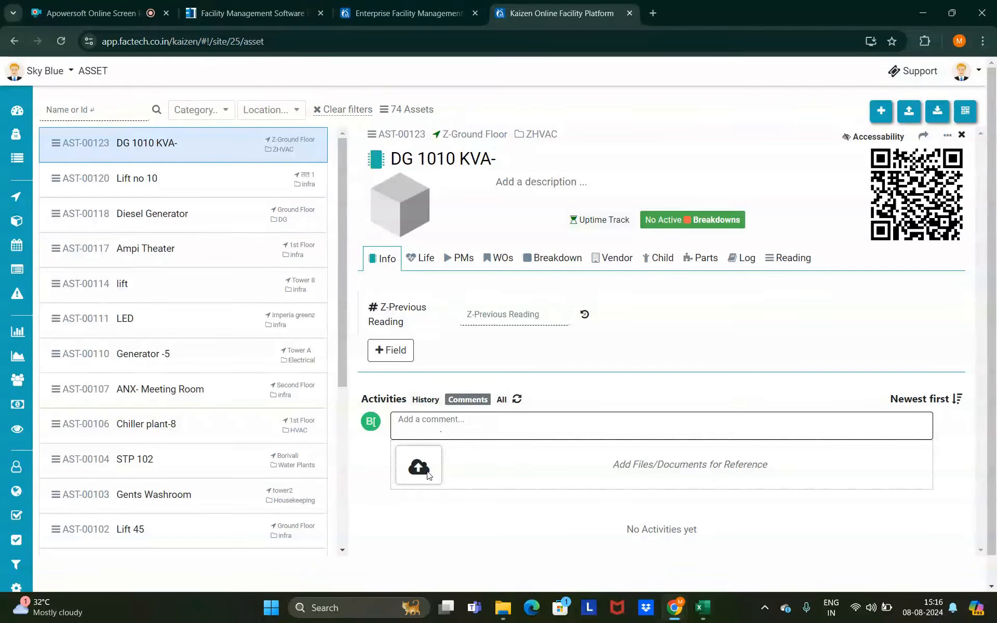
pyautogui.click(444, 434)
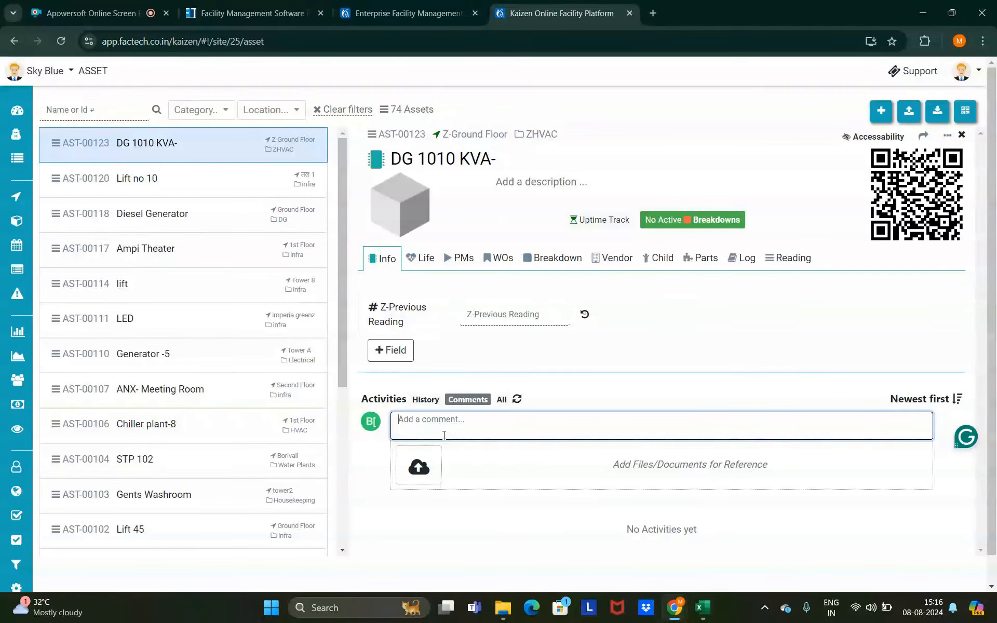
pyautogui.write('Asset')
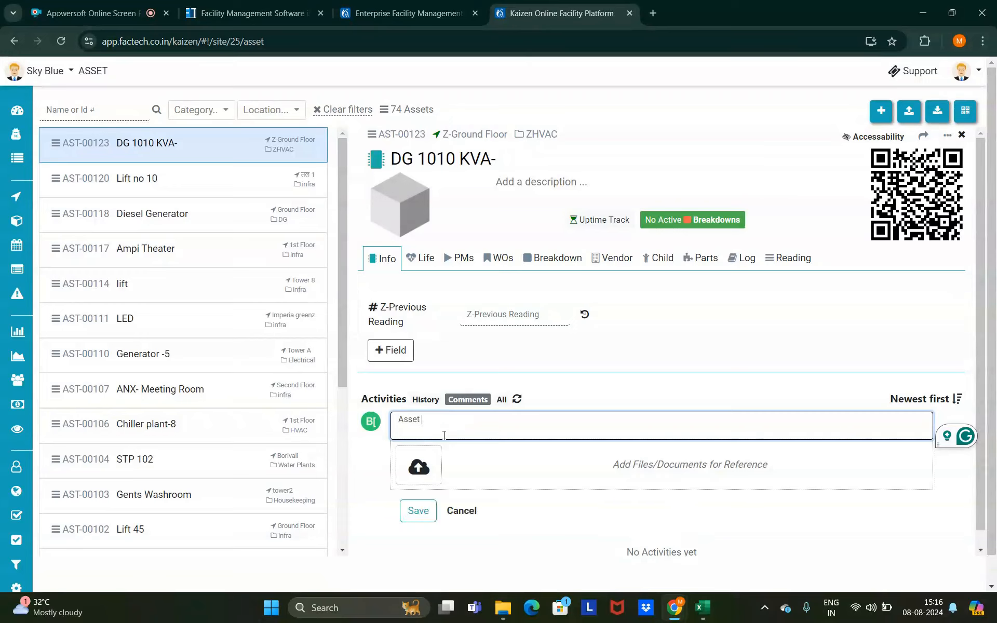
pyautogui.write(' Added')
pyautogui.click(425, 507)
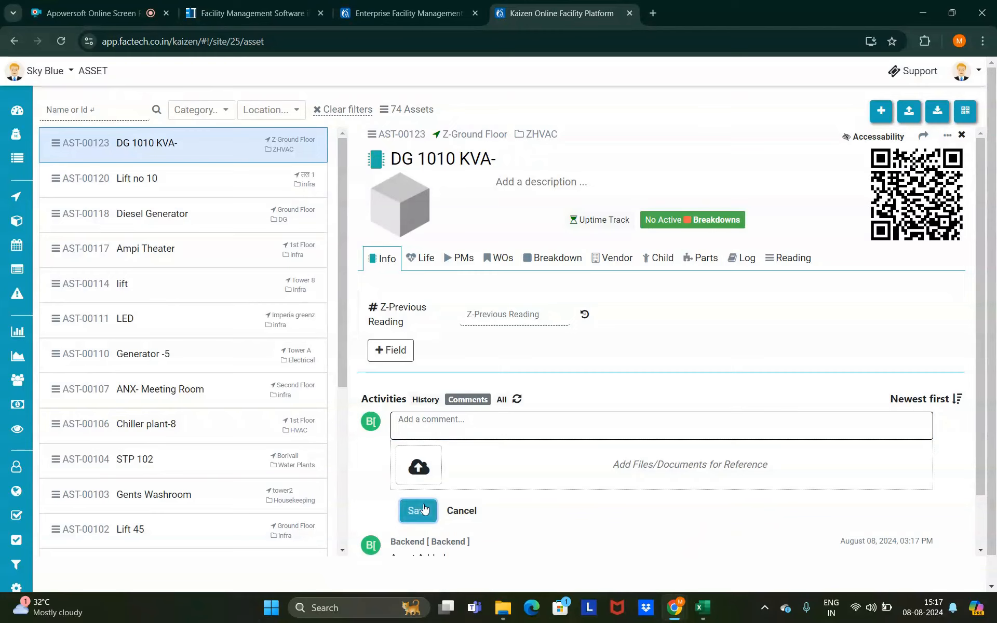
pyautogui.scroll(-1, 497, 488)
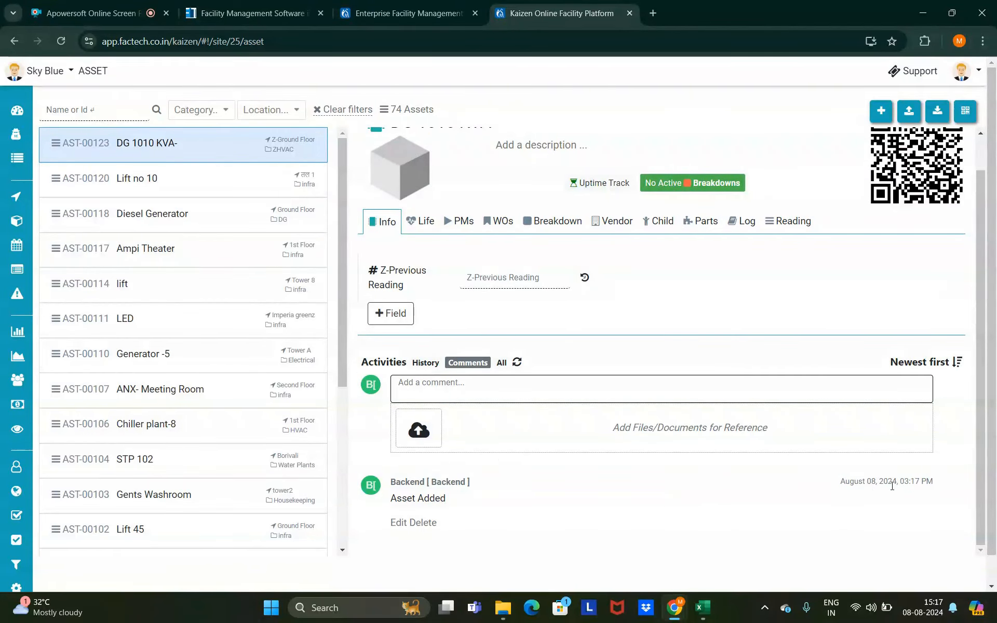
# - Attach the Final_Logo_grey (2) PNG file from Downloads to the asset's activities and save the entry
pyautogui.click(422, 434)
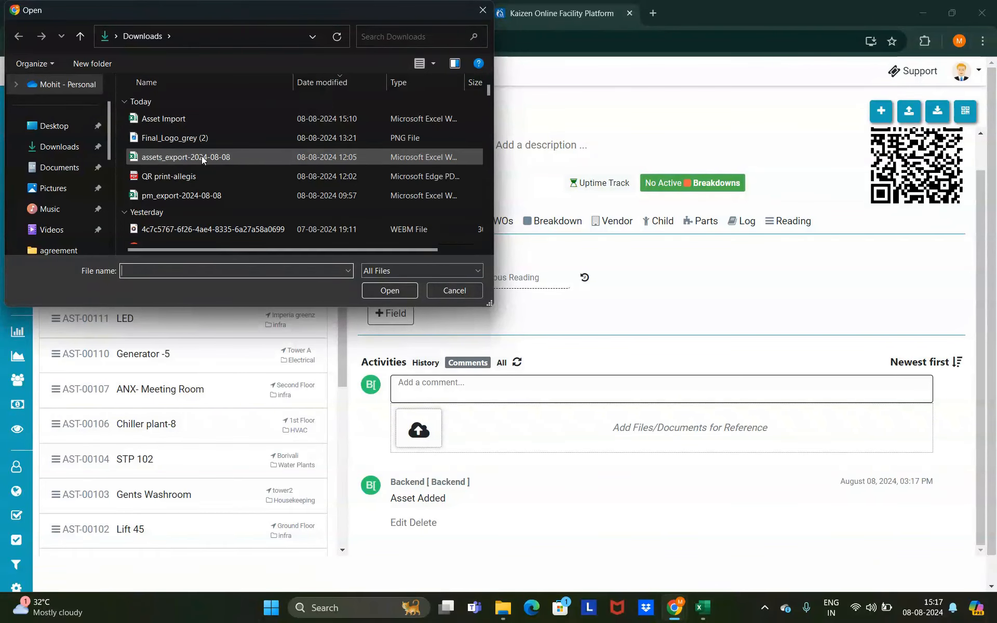
pyautogui.click(202, 145)
pyautogui.doubleClick(201, 148)
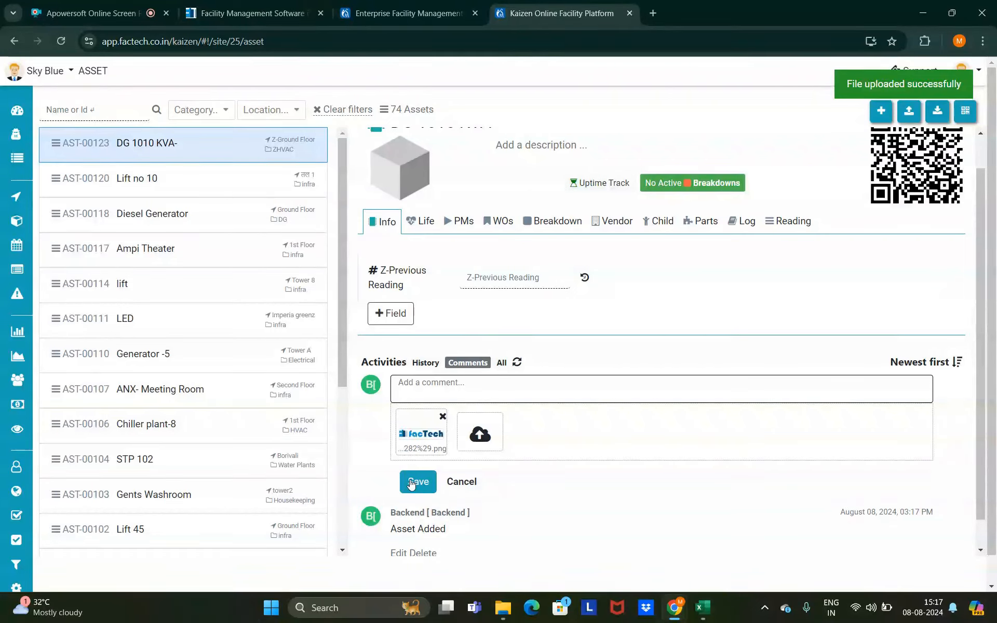
pyautogui.click(411, 483)
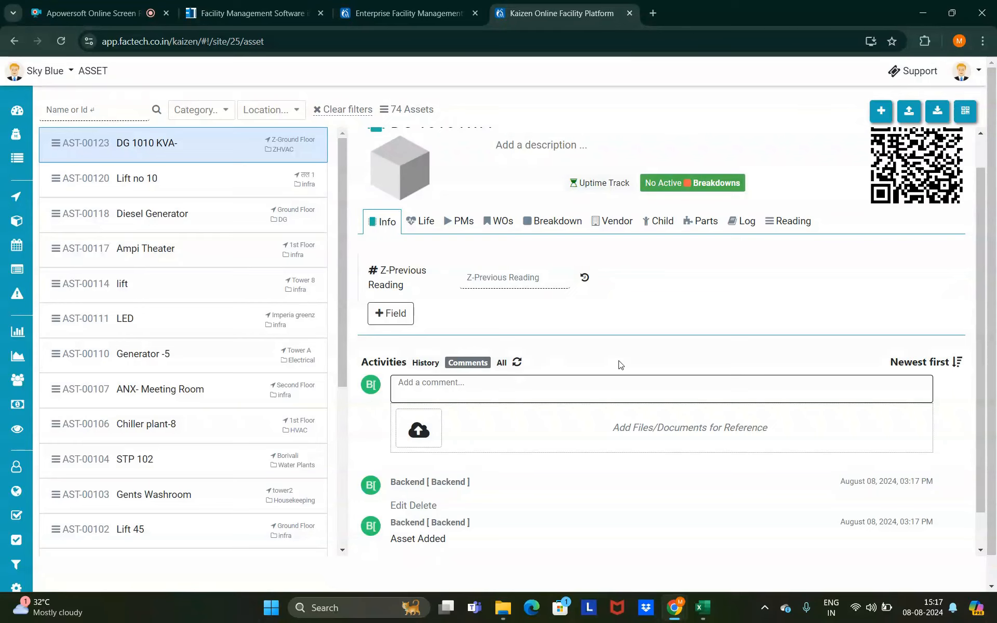
# - Switch to Excel to review the columns and rows of the Asset Import sheet, and return to the asset register
pyautogui.scroll(1, 618, 364)
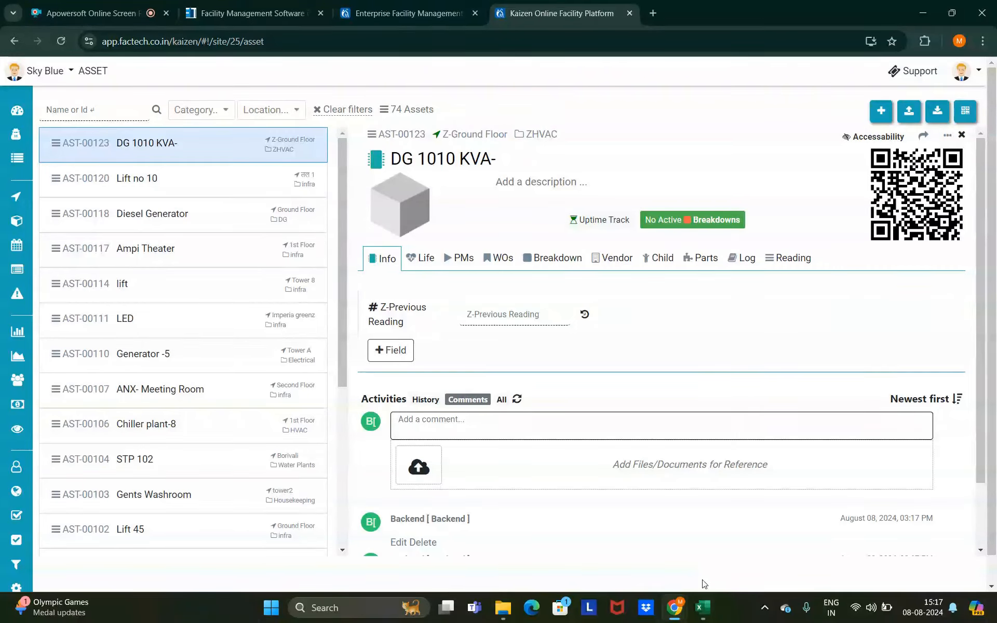
pyautogui.moveTo(705, 611)
pyautogui.click(690, 537)
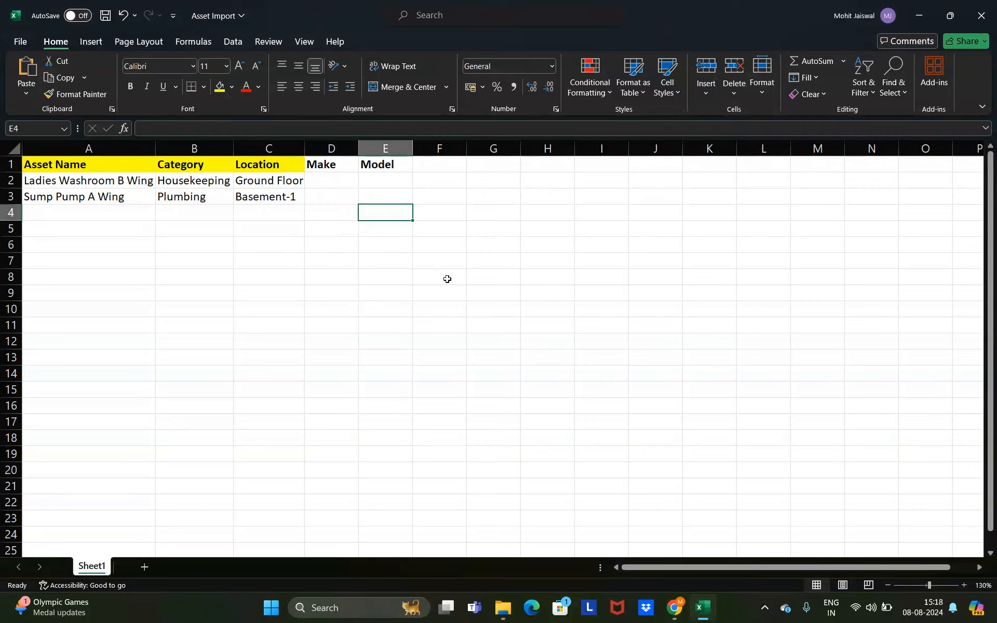
pyautogui.click(916, 20)
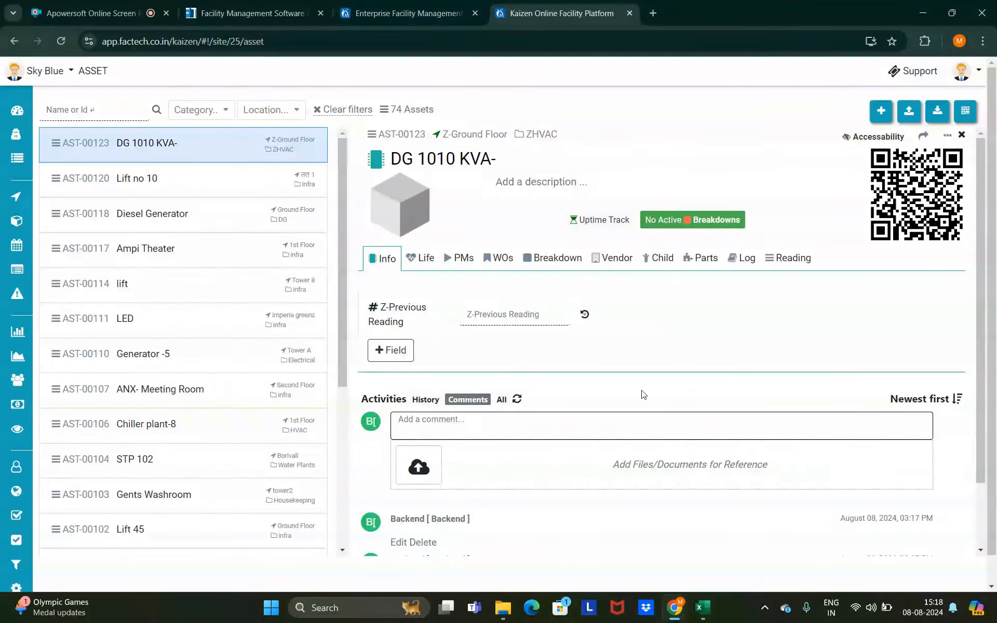
# - Load Asset Import.xlsx from Downloads into the asset import and choose Add New as the import action
pyautogui.click(908, 121)
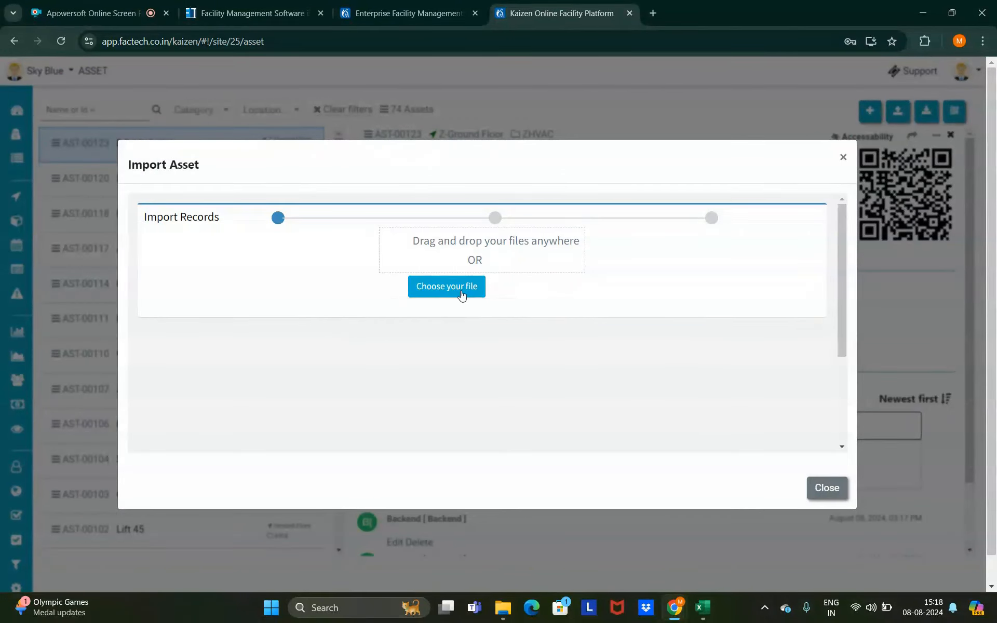
pyautogui.click(461, 293)
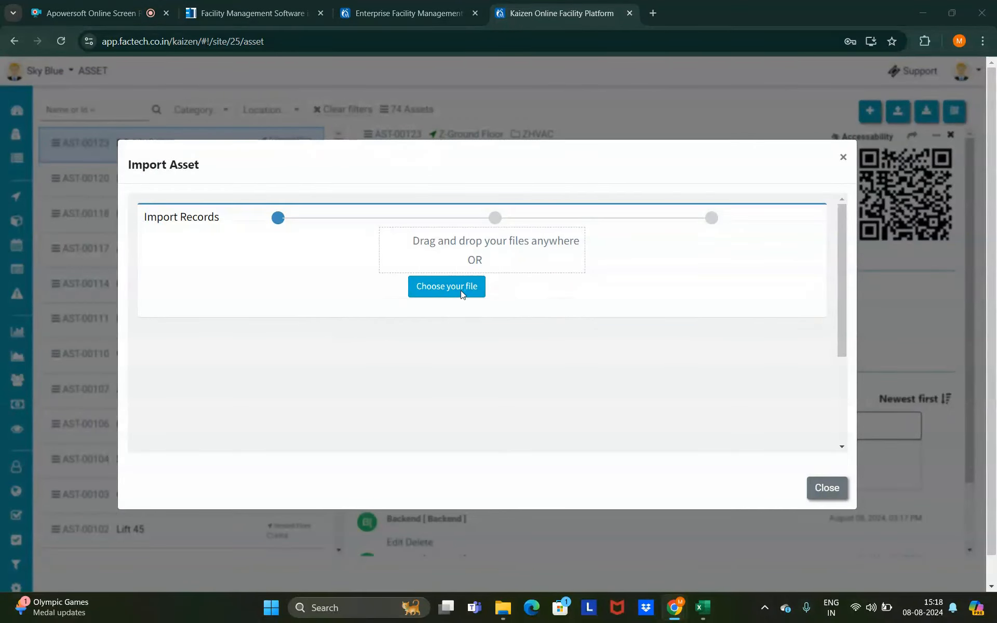
pyautogui.click(155, 120)
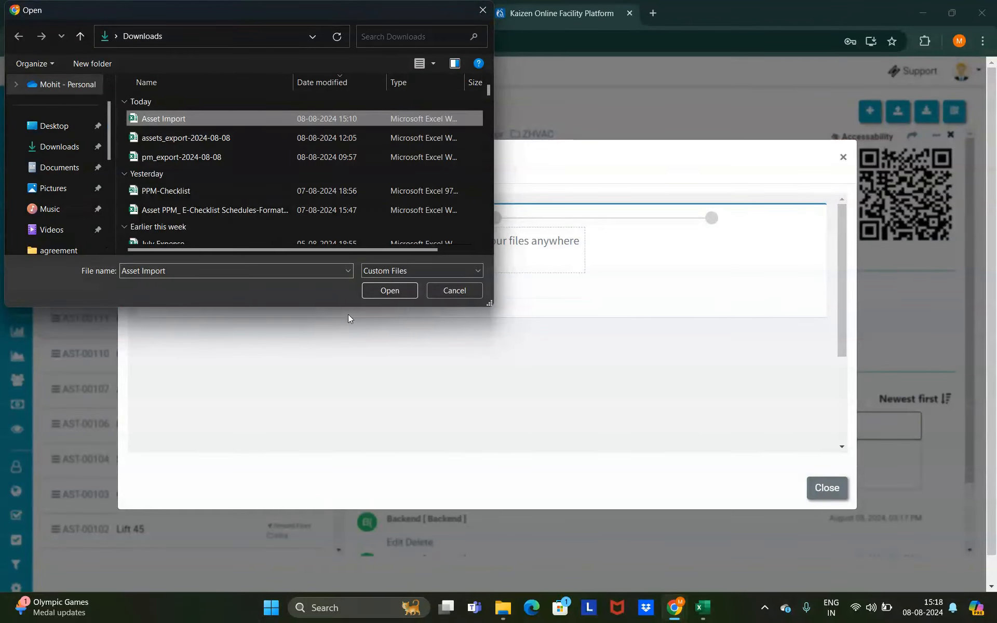
pyautogui.click(370, 293)
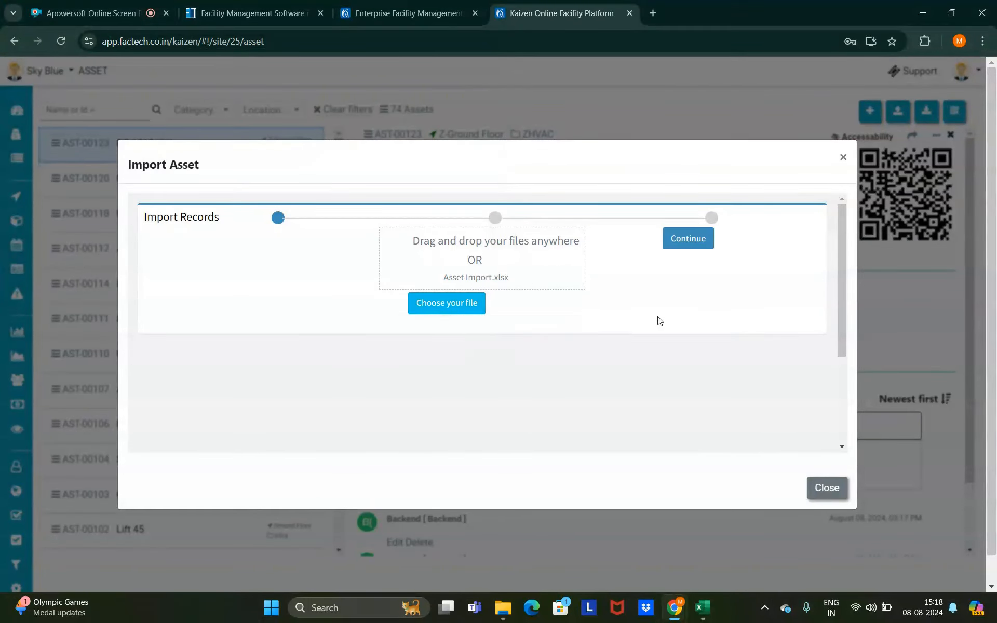
pyautogui.click(688, 242)
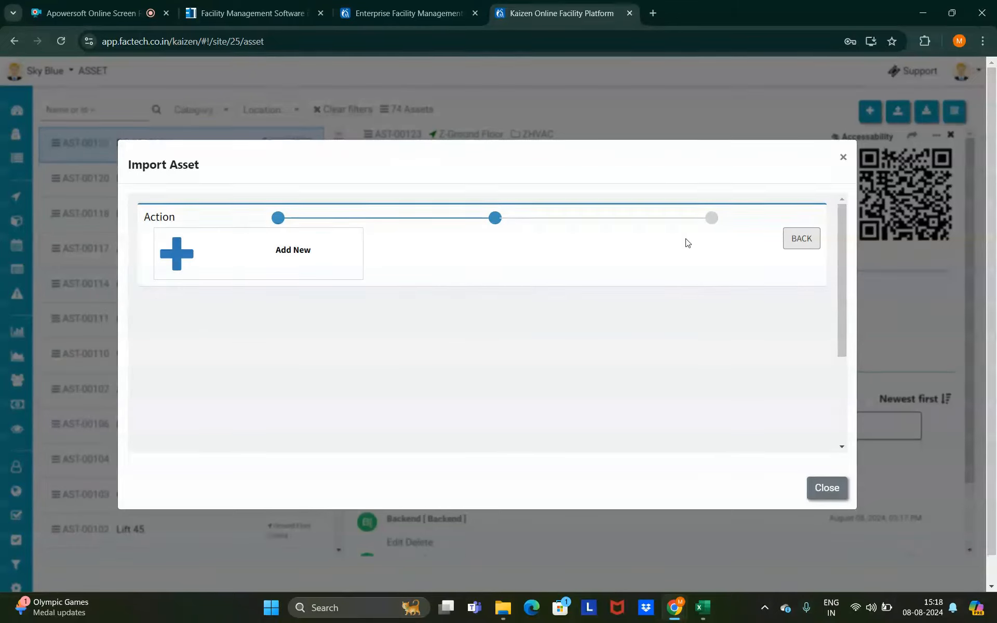
pyautogui.click(282, 260)
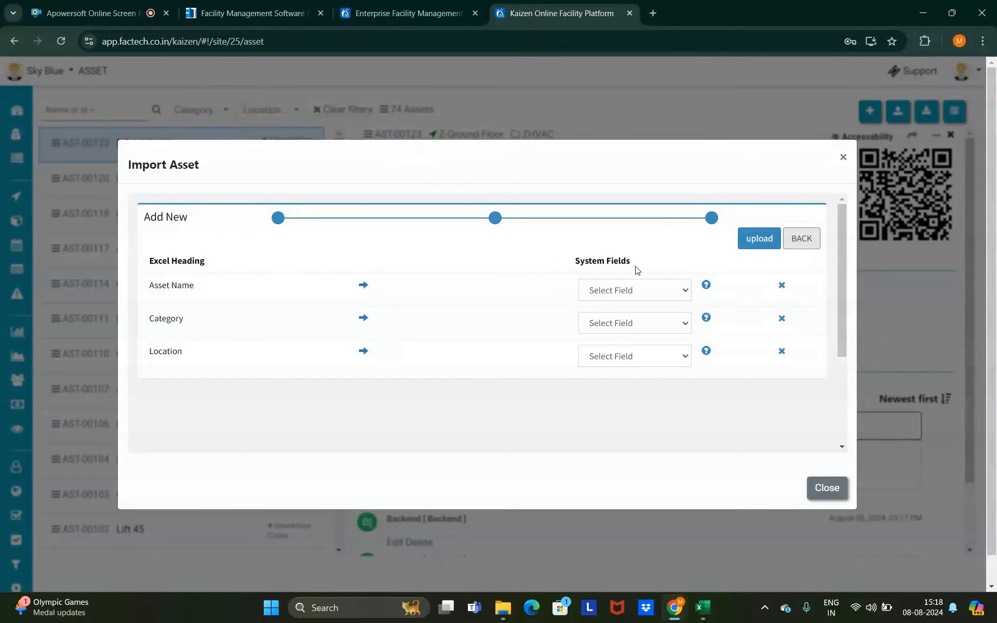
# - Map the Excel headings Asset Name, Category and Location to the system fields Name, Category and Location
pyautogui.click(607, 289)
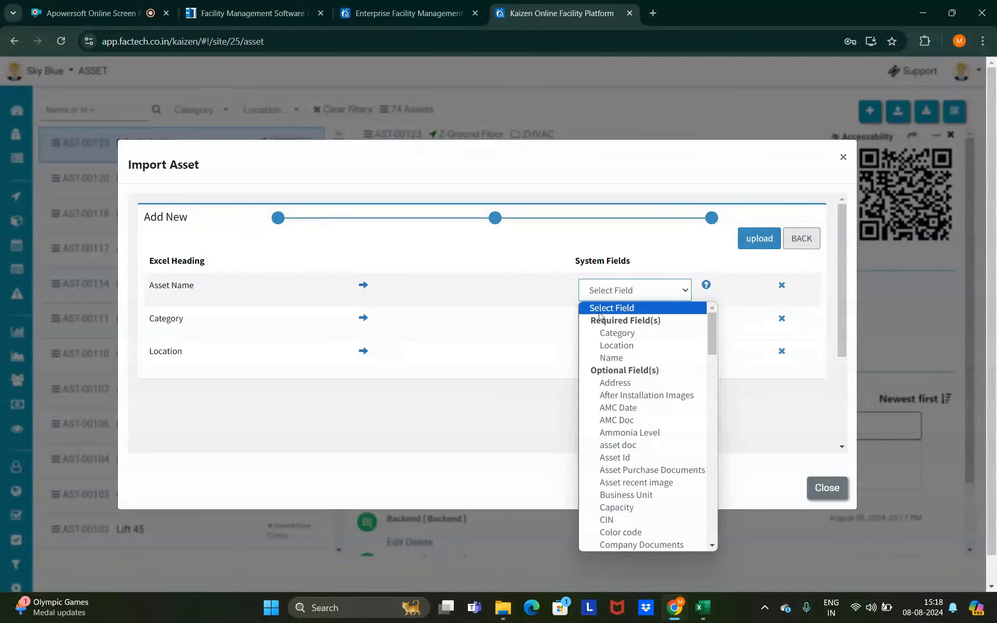
pyautogui.click(610, 356)
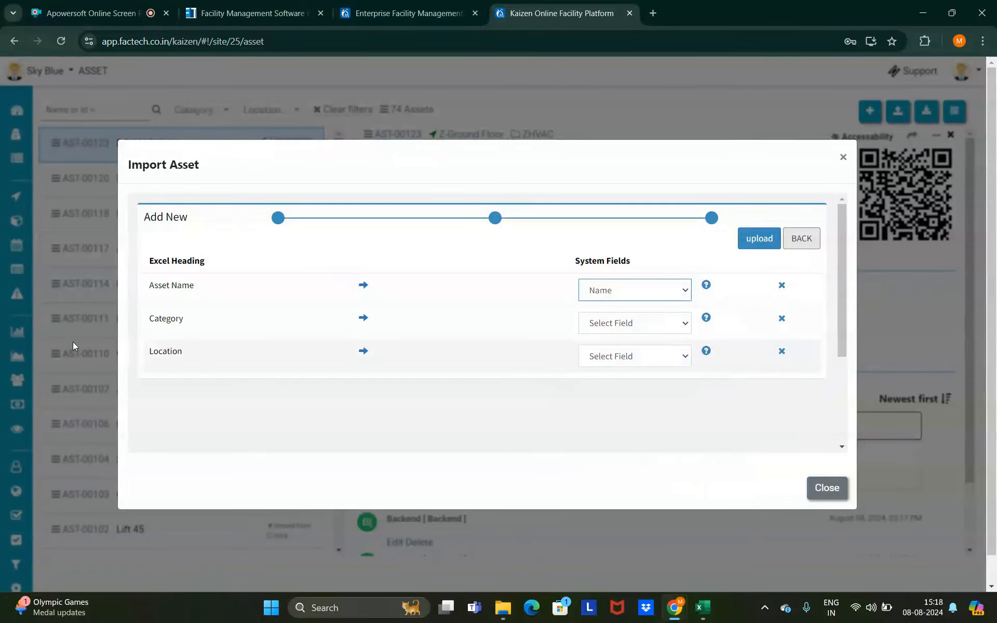
pyautogui.click(623, 320)
pyautogui.click(629, 366)
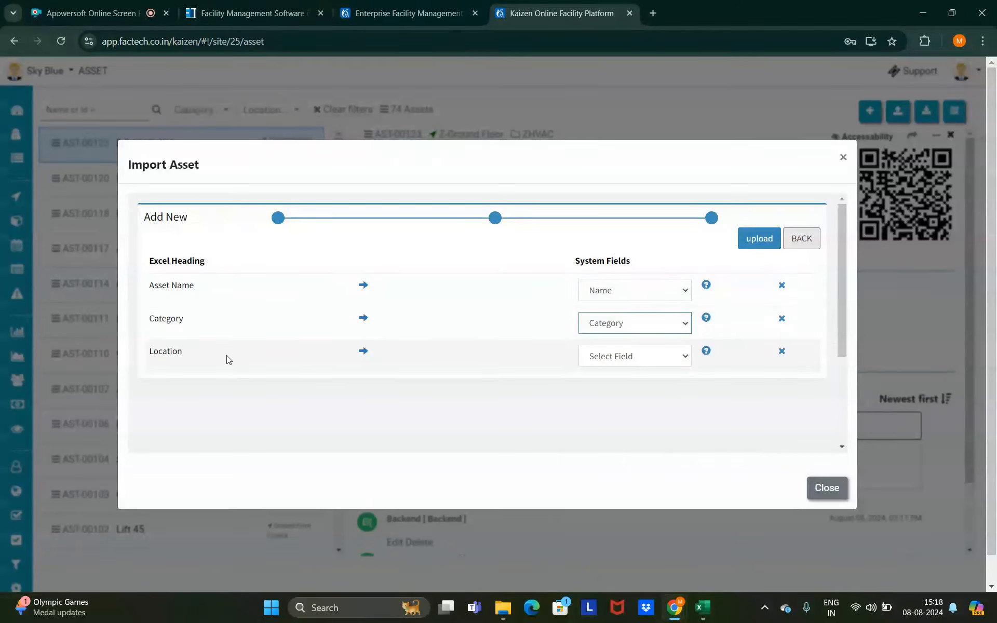
pyautogui.click(601, 356)
pyautogui.scroll(-1, 608, 202)
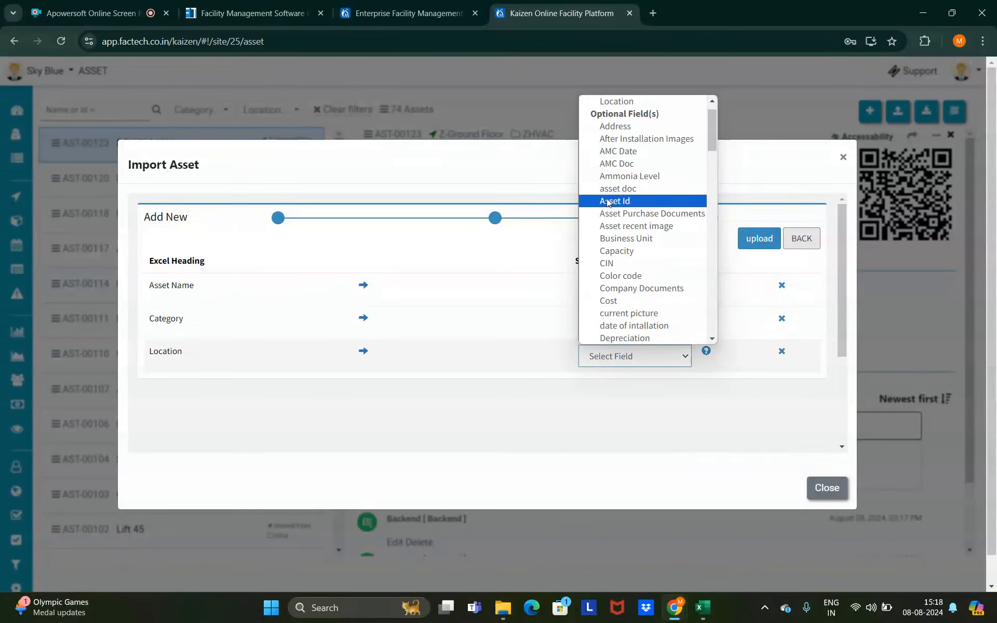
pyautogui.click(617, 101)
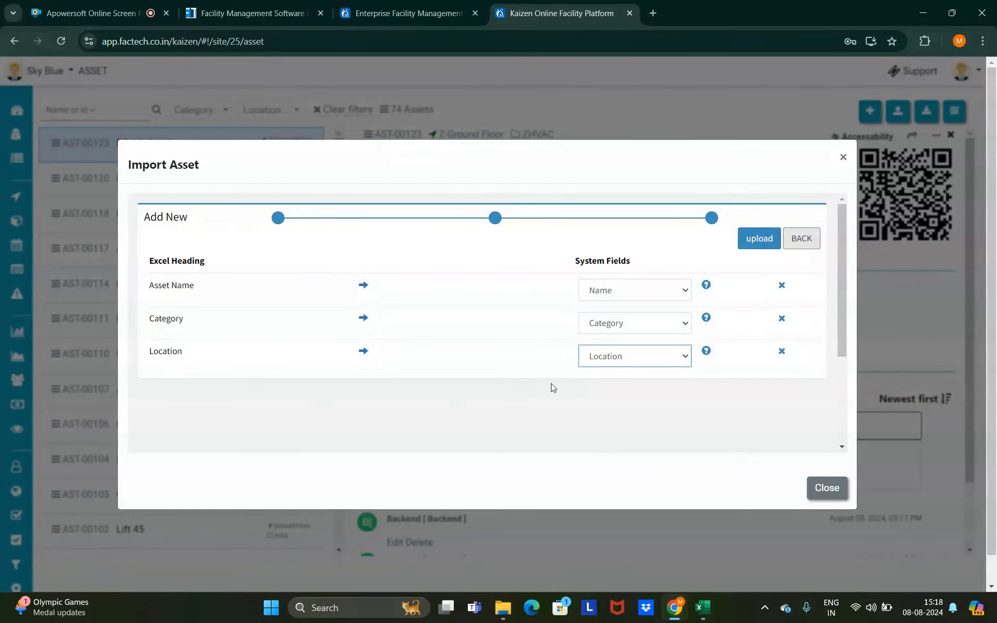
# - Upload the mapped asset rows, dismissing the import error and submitting the upload again
pyautogui.click(755, 246)
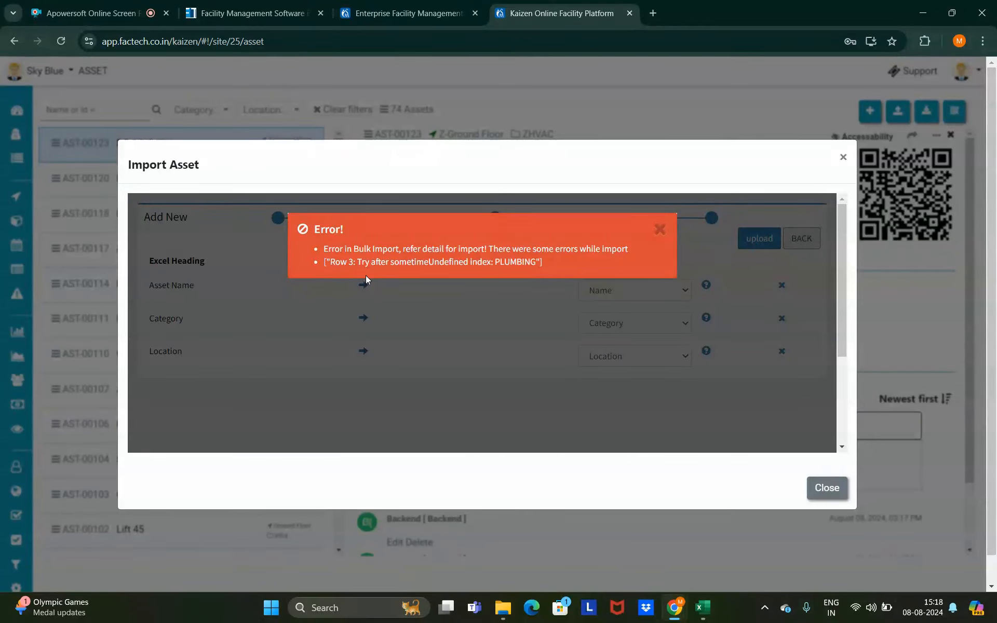
pyautogui.click(660, 229)
pyautogui.click(756, 239)
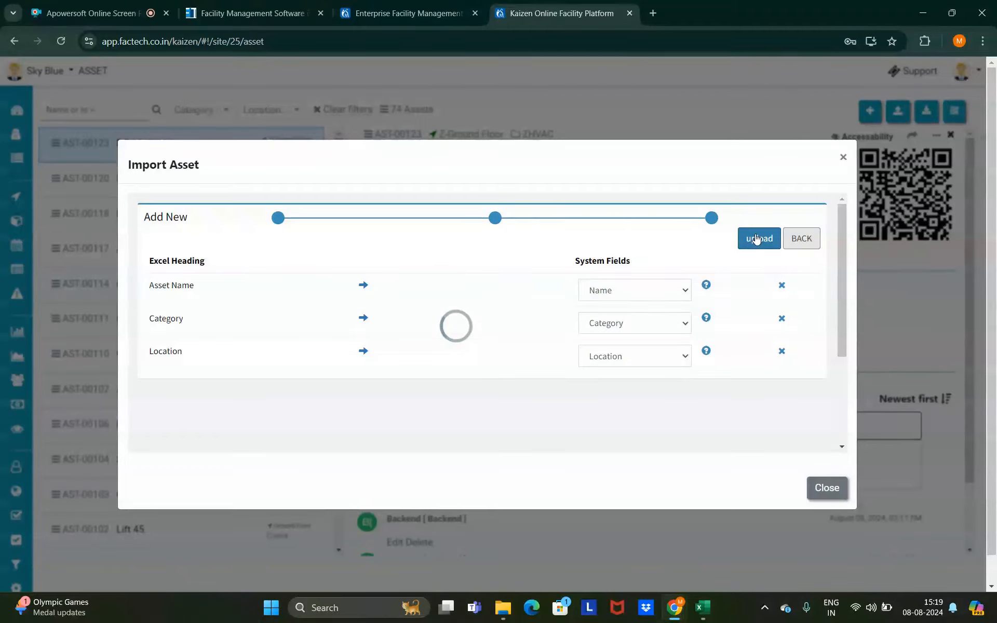
pyautogui.click(657, 231)
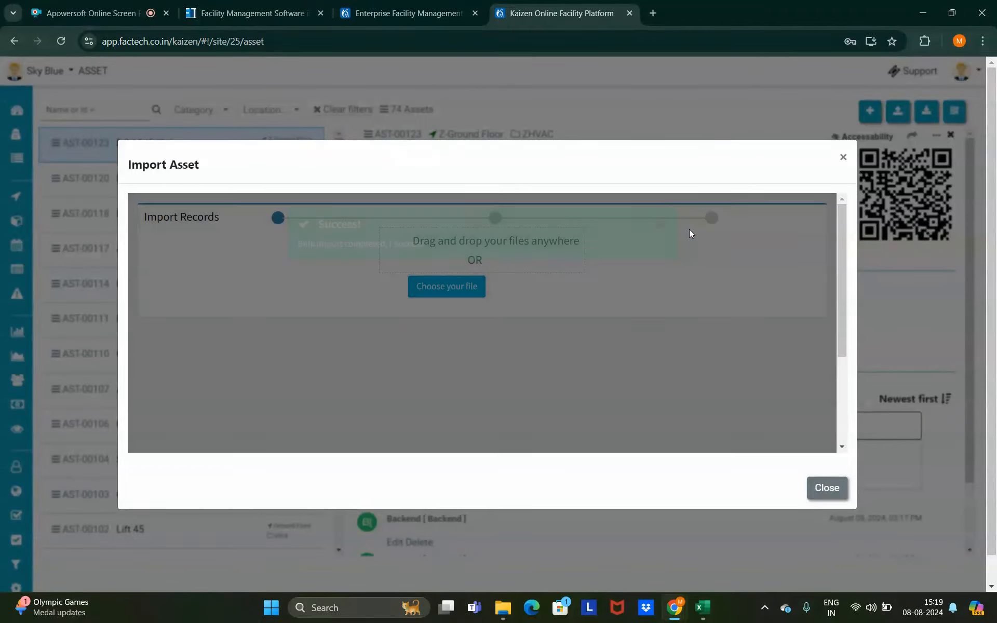
# - Close the asset import, reload the asset register, and open the imported Sump Pump A Wing record
pyautogui.click(843, 158)
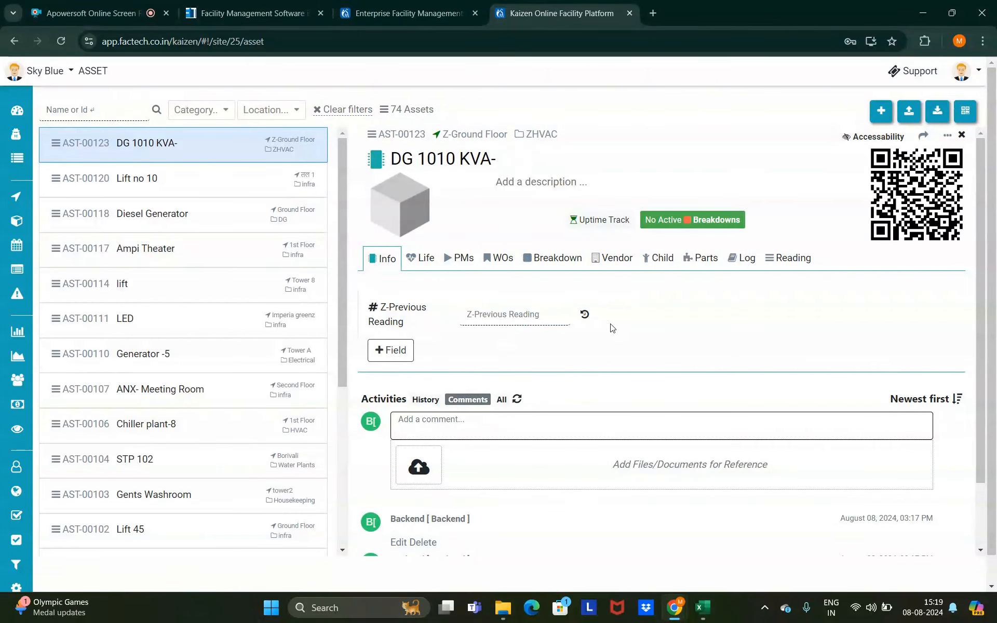
pyautogui.click(66, 36)
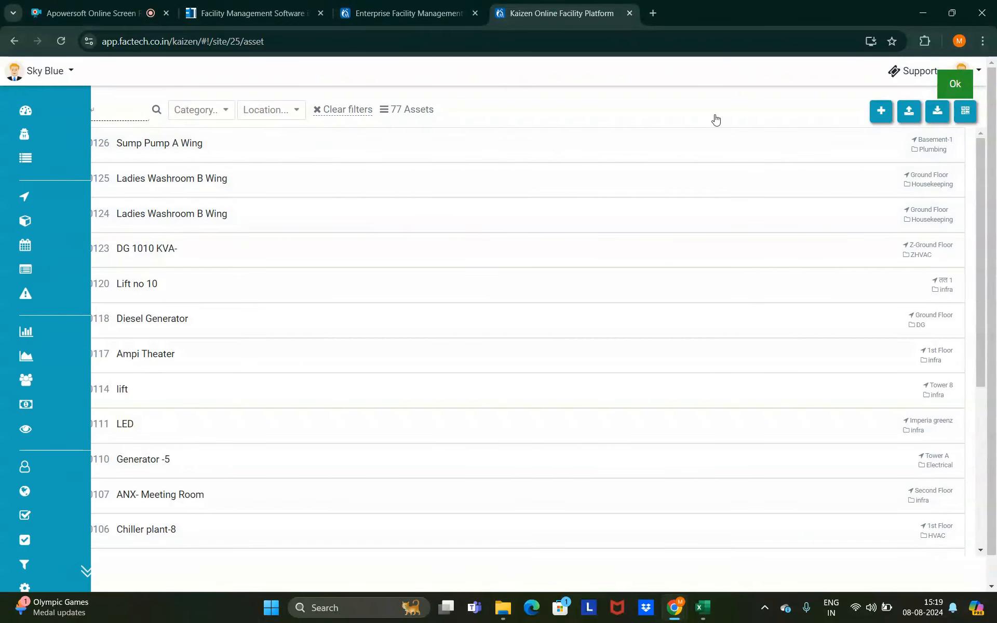
pyautogui.click(185, 147)
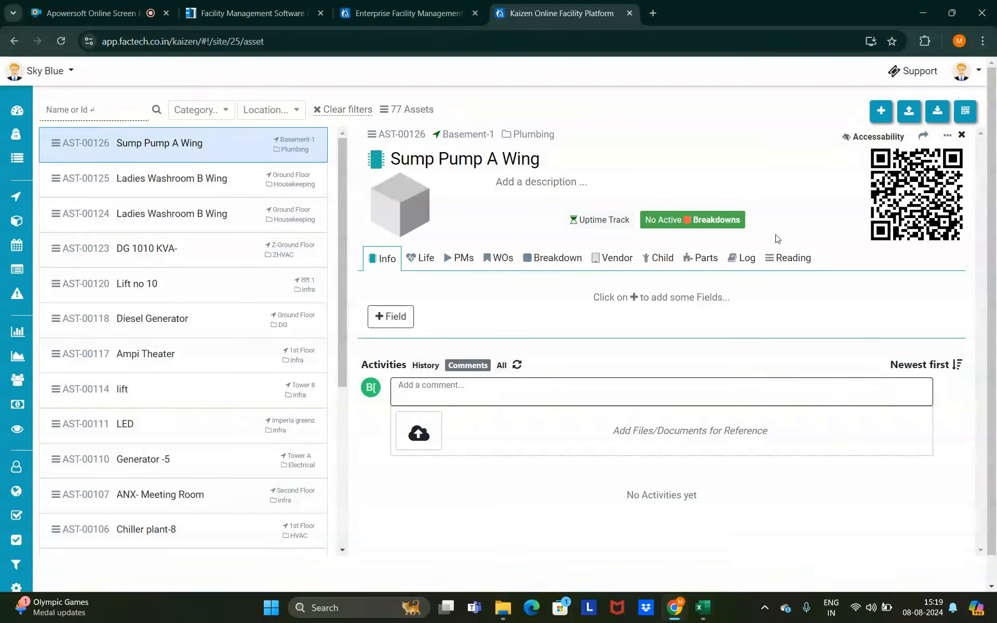
# - Export the asset register to Excel, open assets_export-2024-08-08 (1).xlsx, and enable editing in it
pyautogui.click(938, 115)
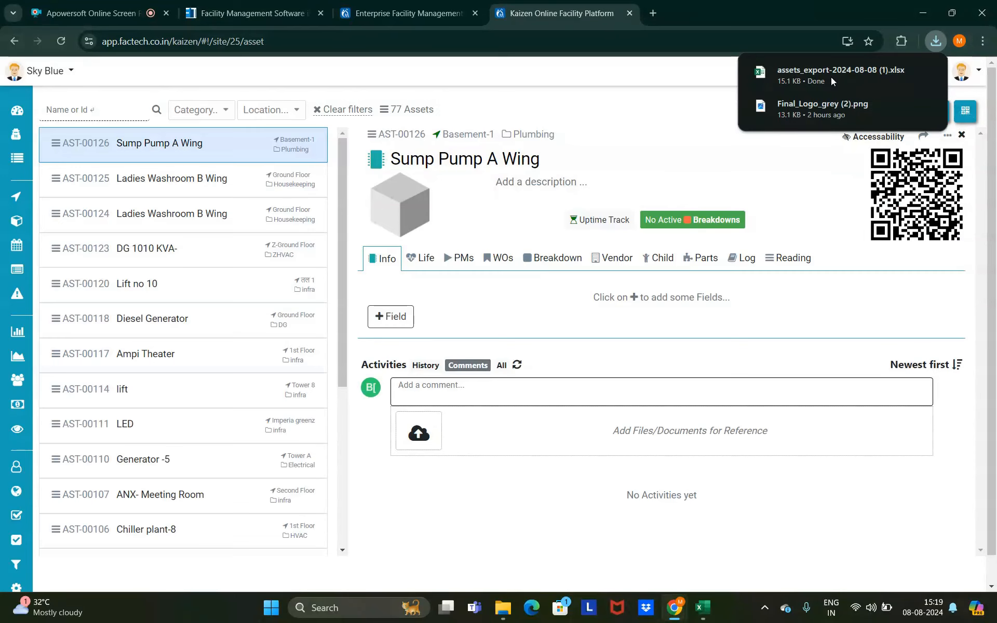
pyautogui.click(821, 77)
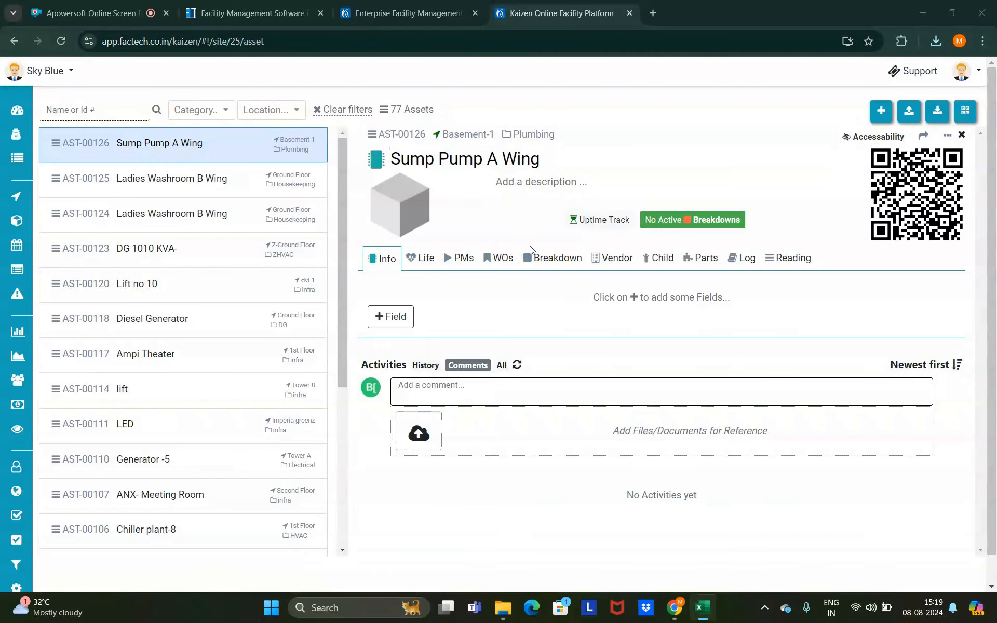
pyautogui.hotkey('alt', 'Tab')
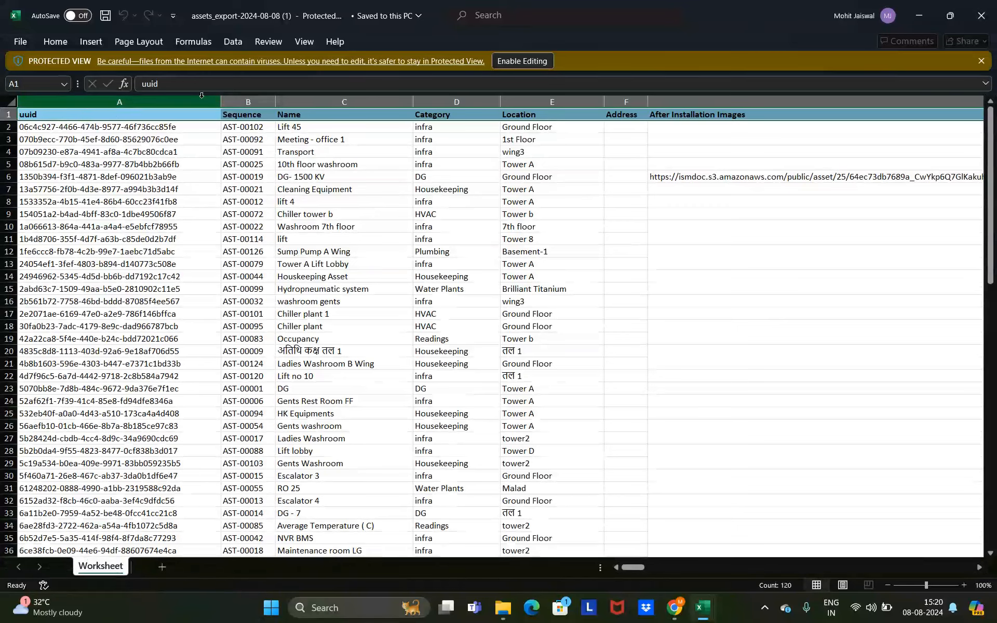
pyautogui.click(523, 61)
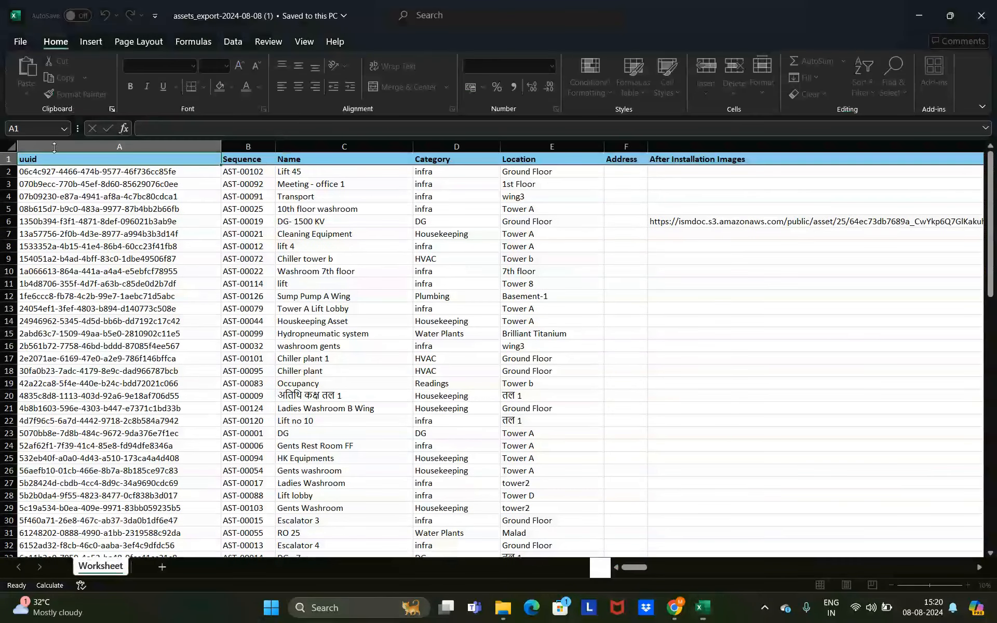
# - Review the uuid, Sequence, Name, Category and Location columns of the exported sheet, and return to the asset register
pyautogui.click(54, 147)
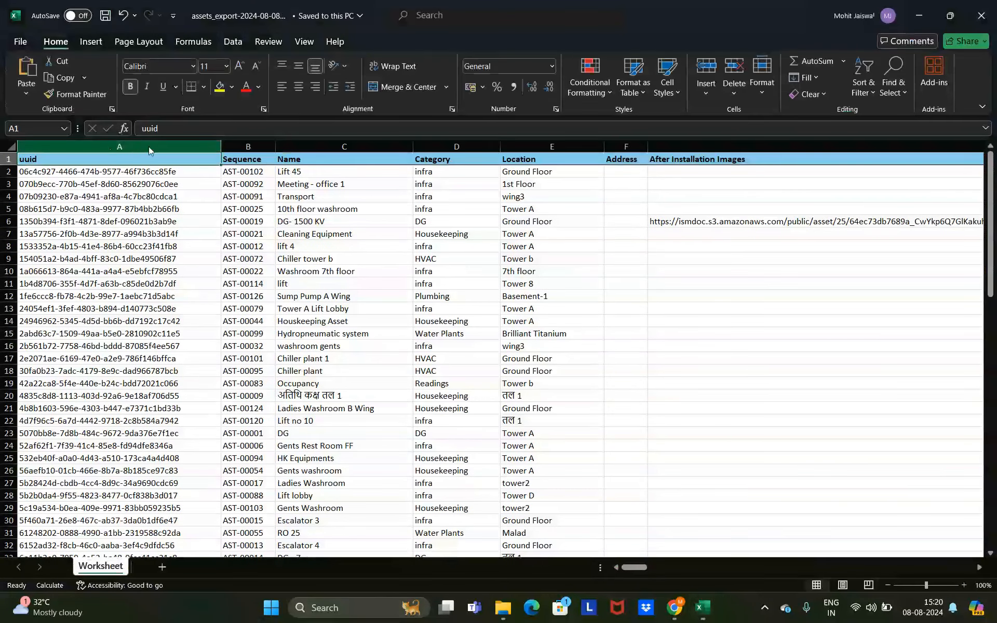
pyautogui.click(247, 146)
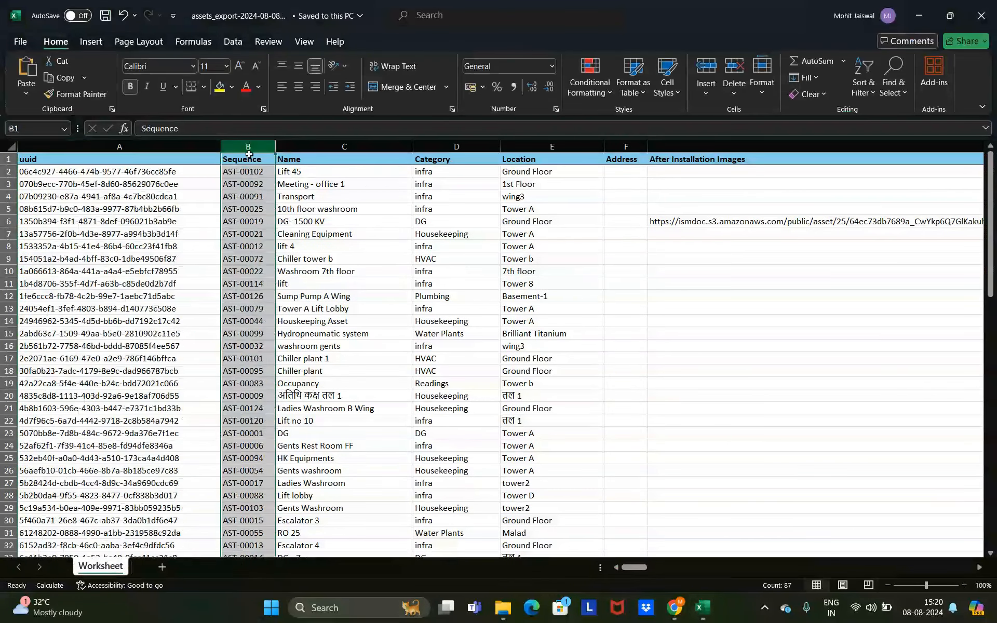
pyautogui.click(344, 147)
pyautogui.click(432, 147)
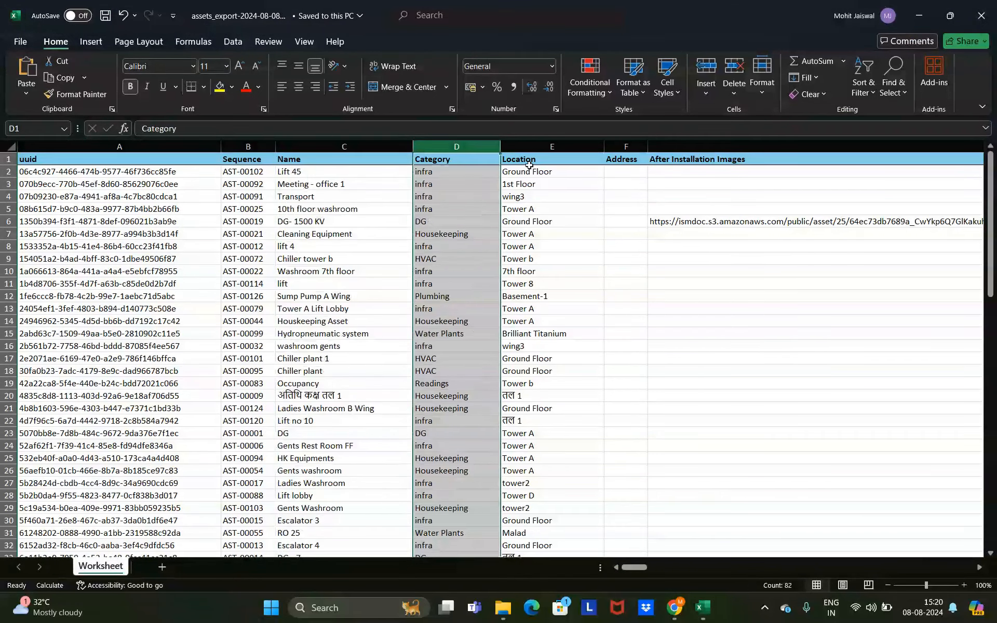
pyautogui.click(529, 146)
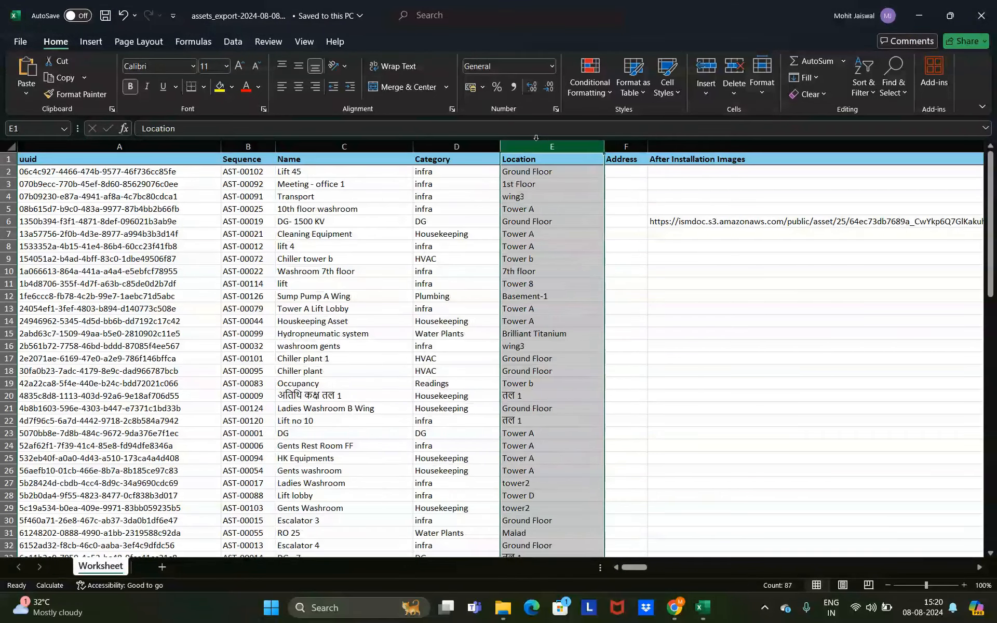
pyautogui.click(918, 16)
pyautogui.click(918, 16)
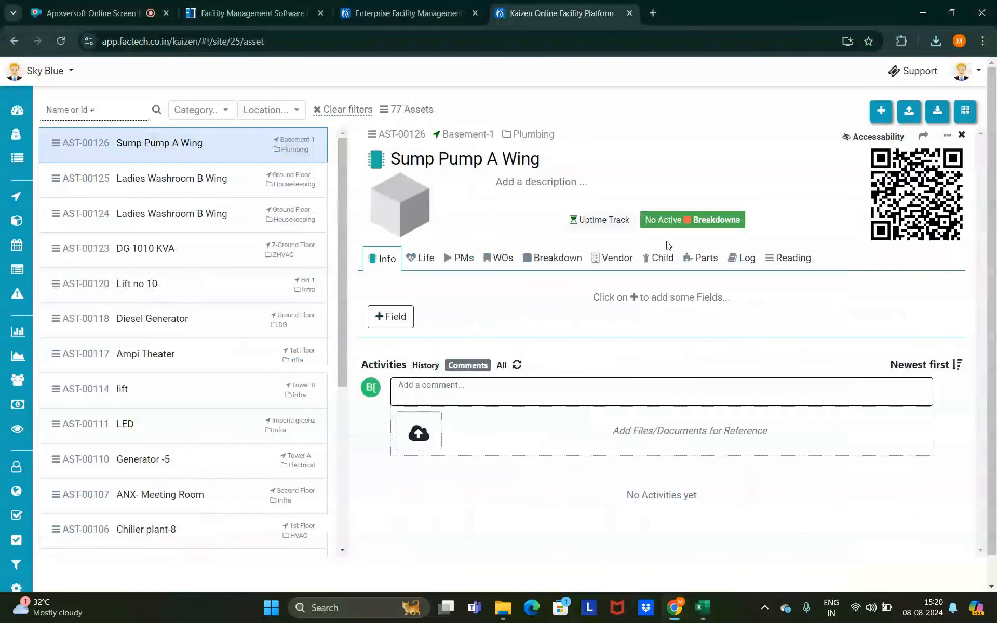
# - Start QR code printing from the asset register and add all assets of the Plumbing category to the selection
pyautogui.click(964, 113)
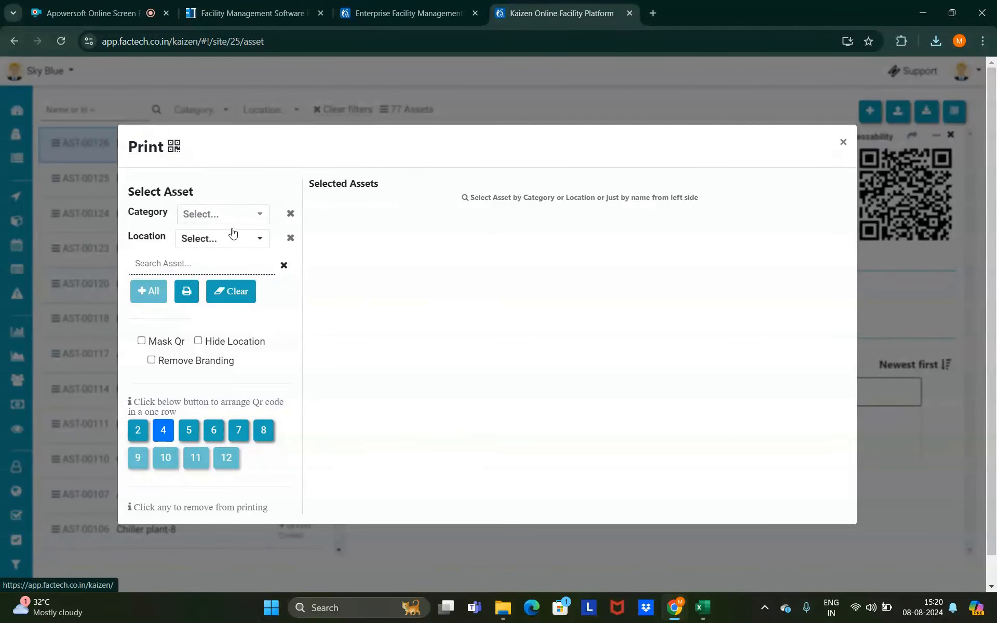
pyautogui.click(212, 221)
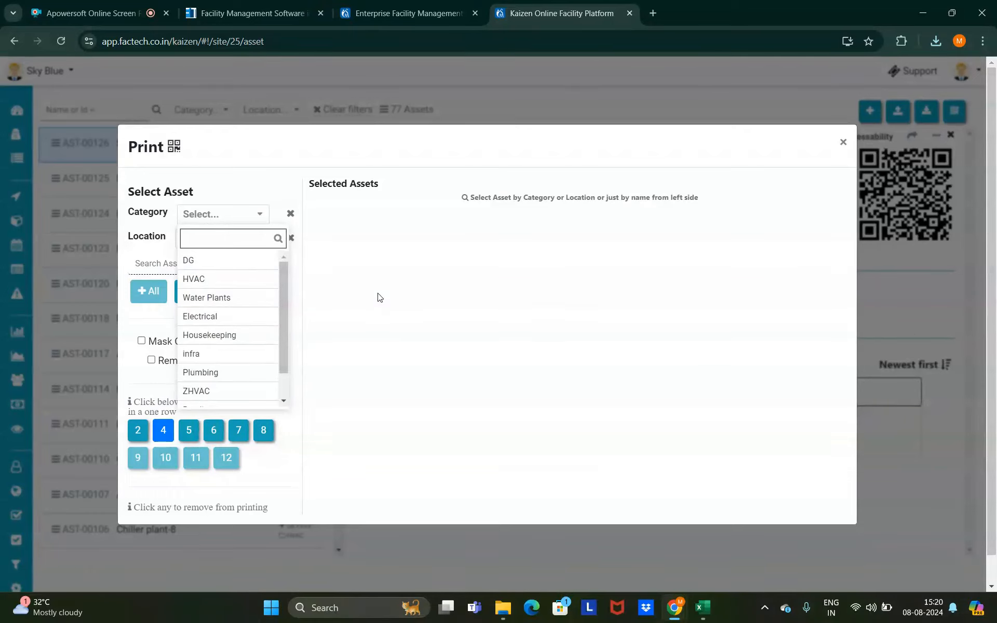
pyautogui.click(379, 296)
pyautogui.click(212, 240)
pyautogui.click(376, 285)
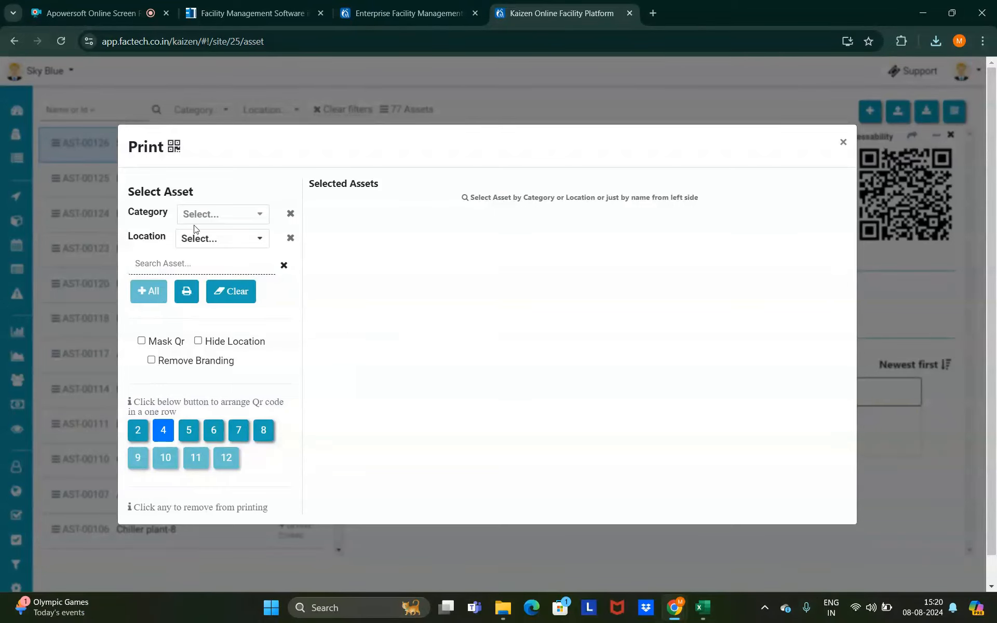
pyautogui.click(225, 235)
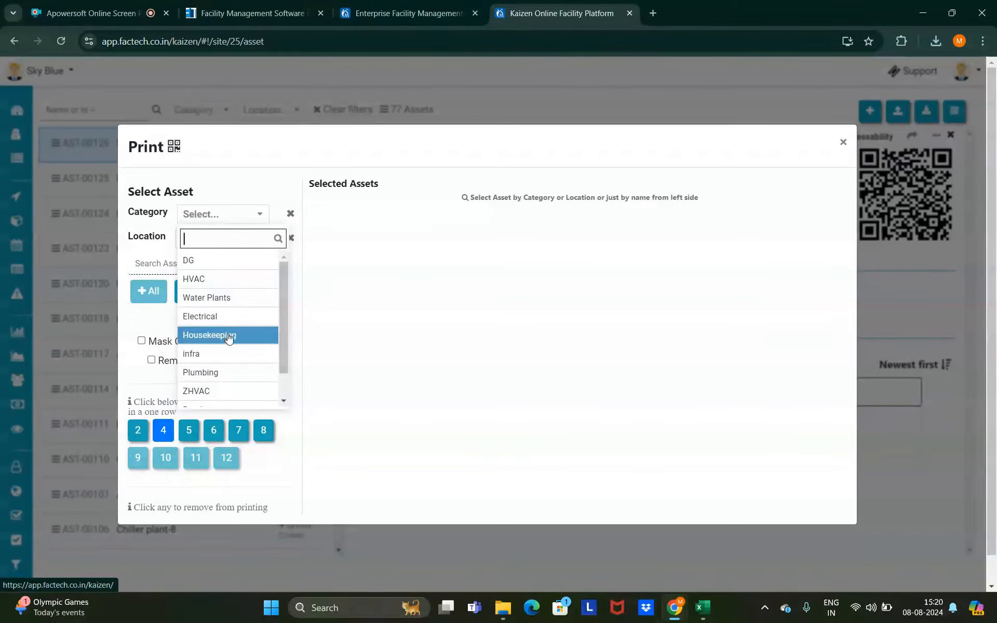
pyautogui.click(223, 373)
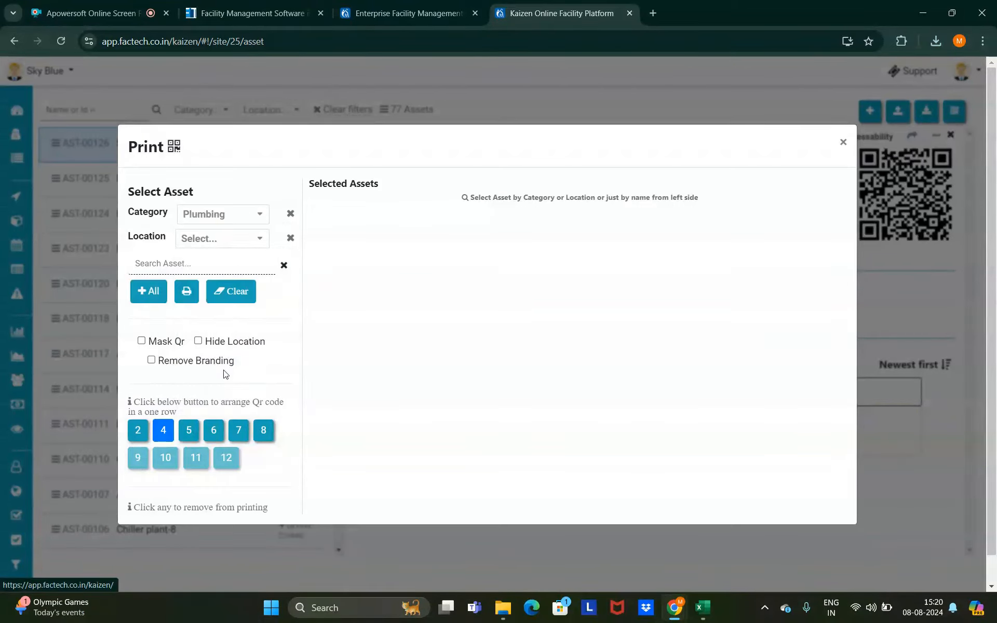
pyautogui.click(157, 292)
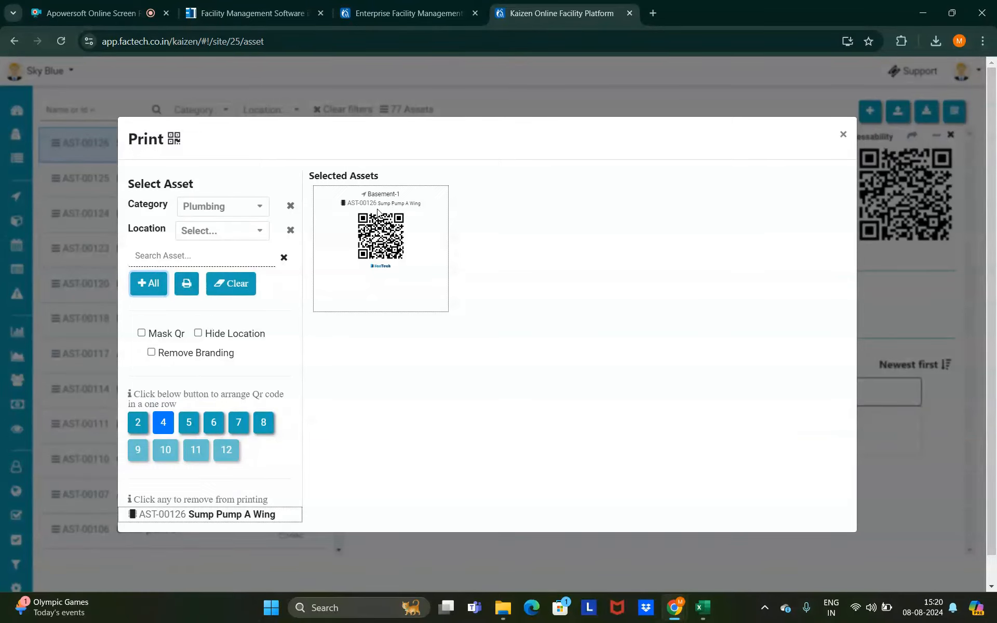
# - Try QR code layouts of 2, 5, 6 and 7 per row, and return to 4 per row
pyautogui.click(138, 429)
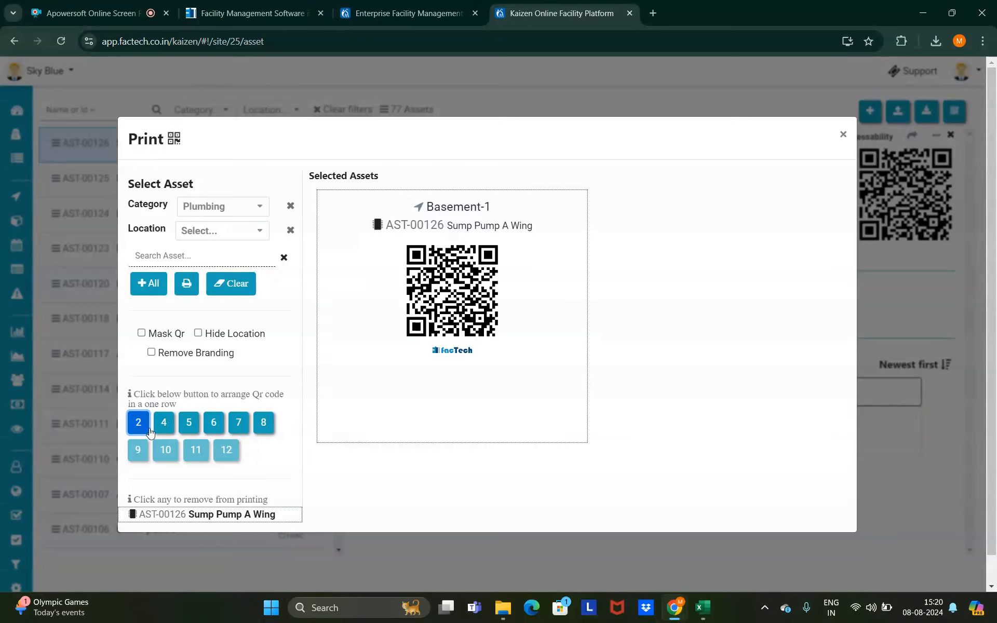
pyautogui.click(191, 427)
pyautogui.click(213, 423)
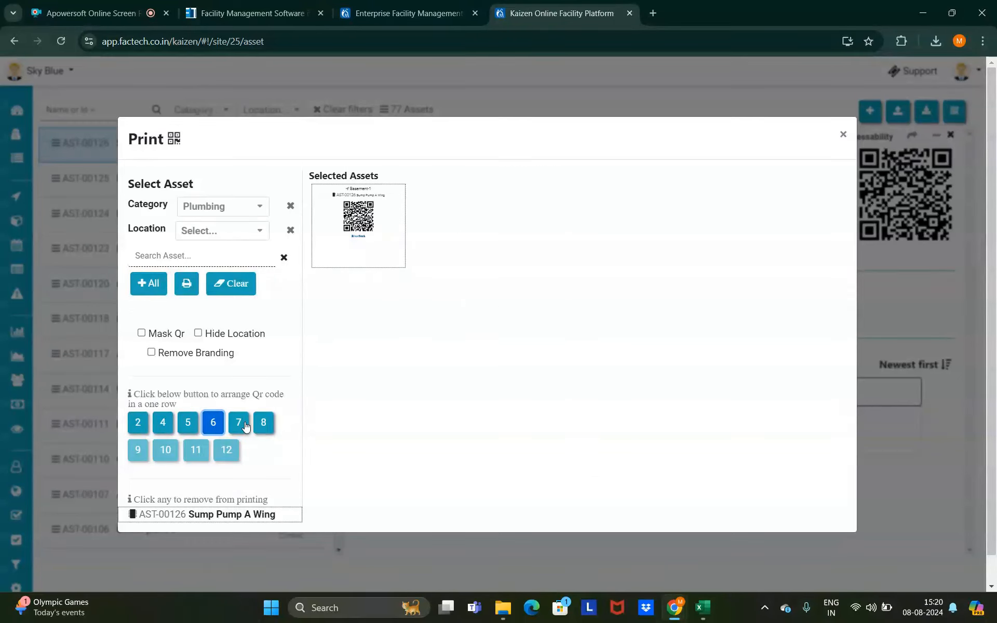
pyautogui.click(238, 422)
pyautogui.click(164, 427)
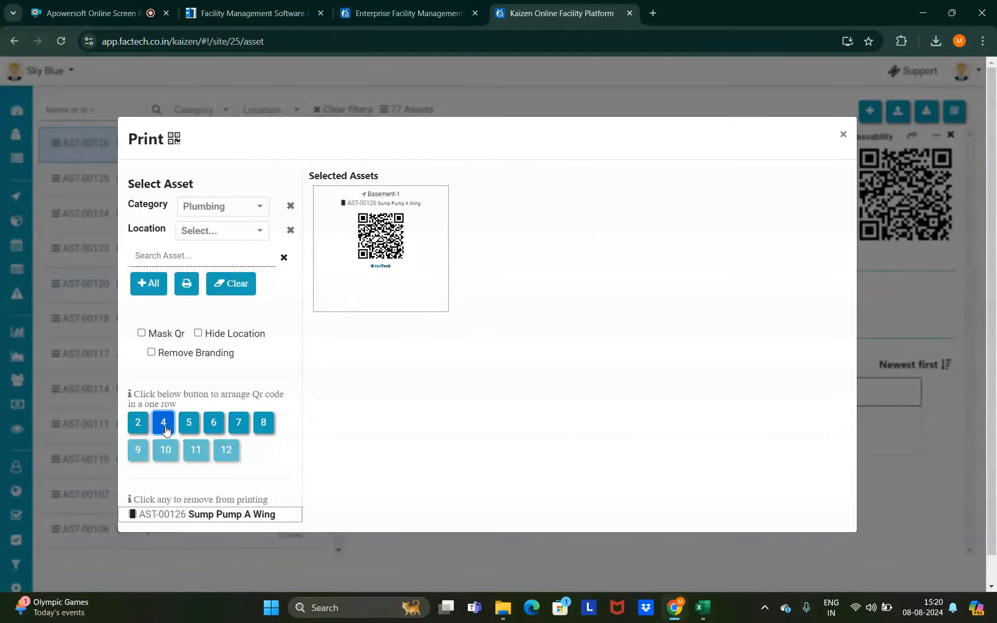
# - Preview the printout of the selected QR code, cancel printing, and return to the Sump Pump A Wing record
pyautogui.click(187, 285)
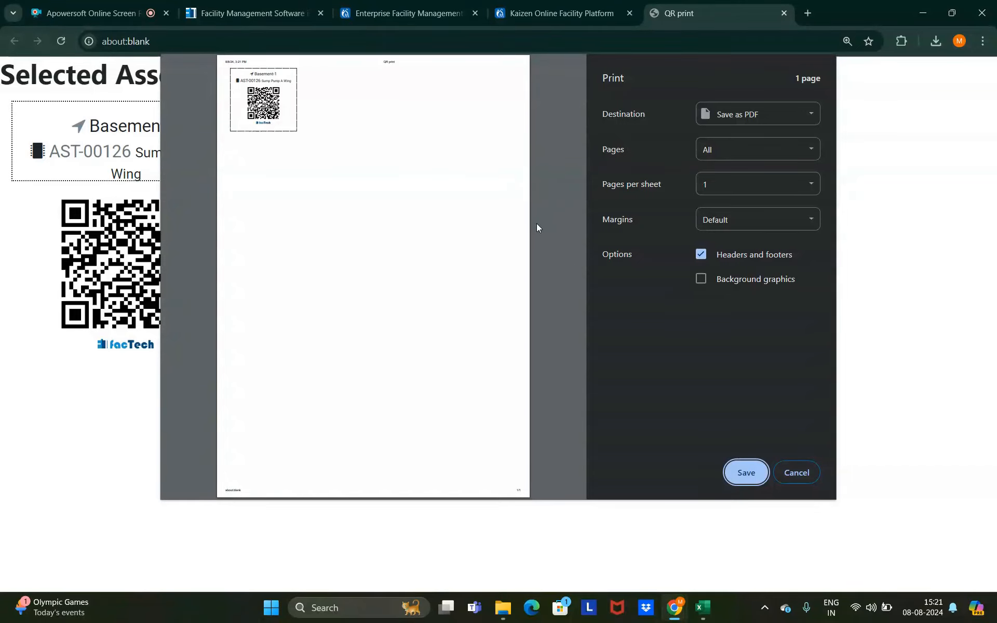
pyautogui.click(797, 475)
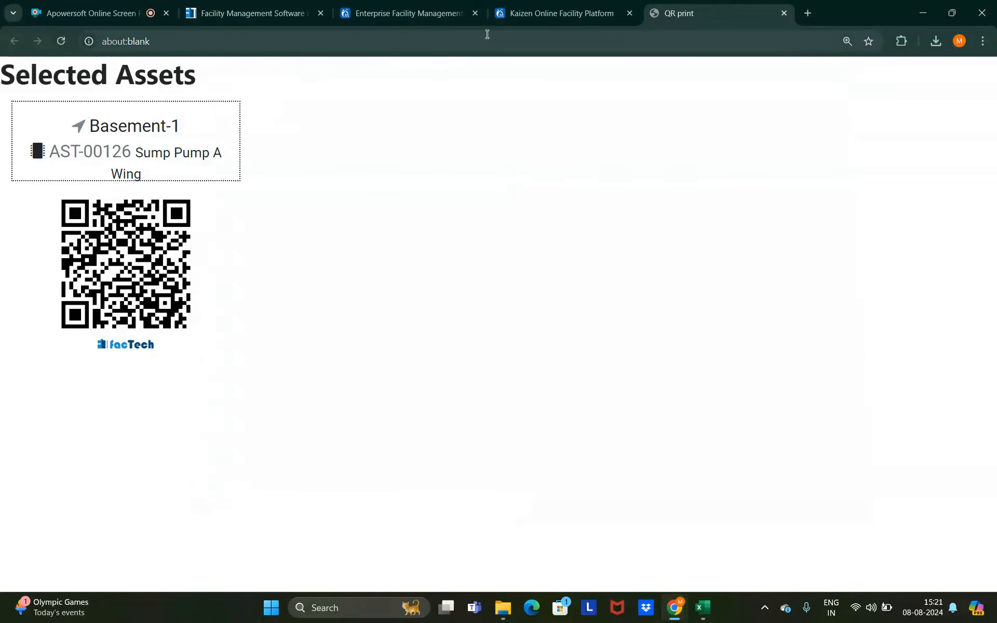
pyautogui.click(457, 13)
pyautogui.click(550, 13)
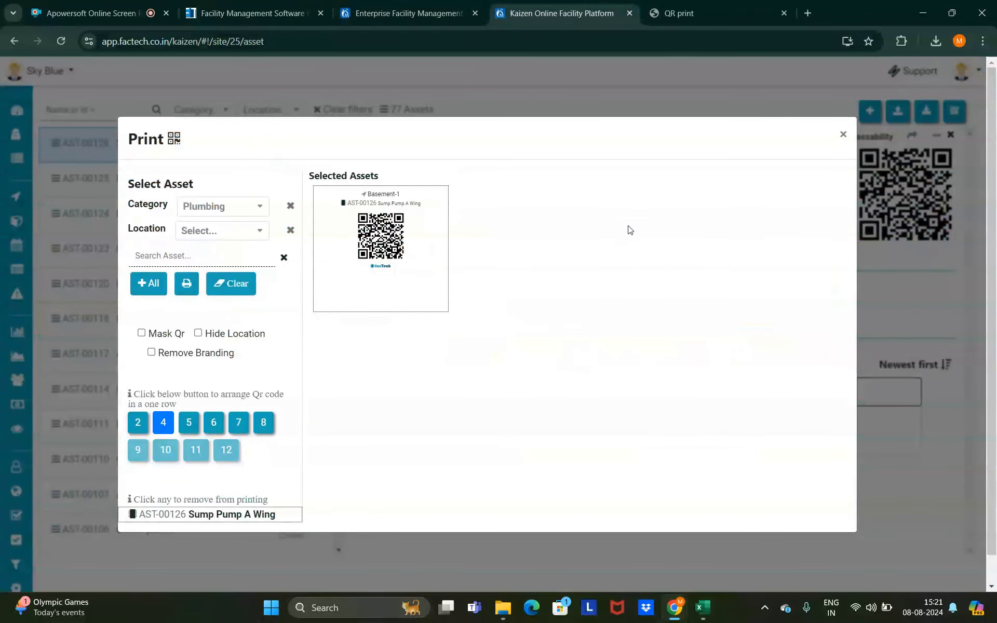
pyautogui.click(843, 134)
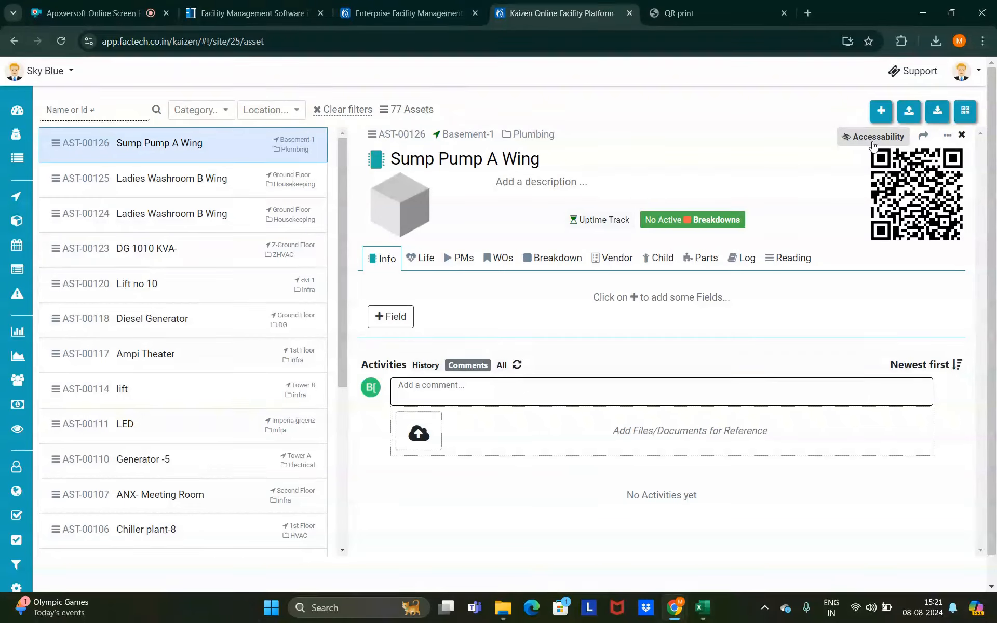
# - Examine the Public on Permissions options in Sump Pump A Wing's access settings, and close the settings without saving
pyautogui.click(873, 140)
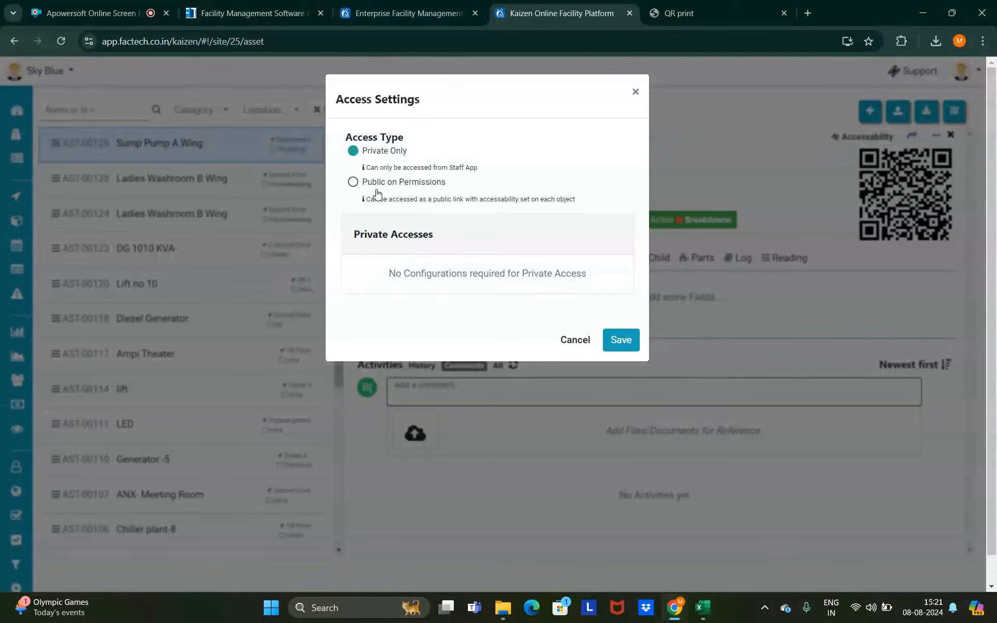
pyautogui.click(417, 184)
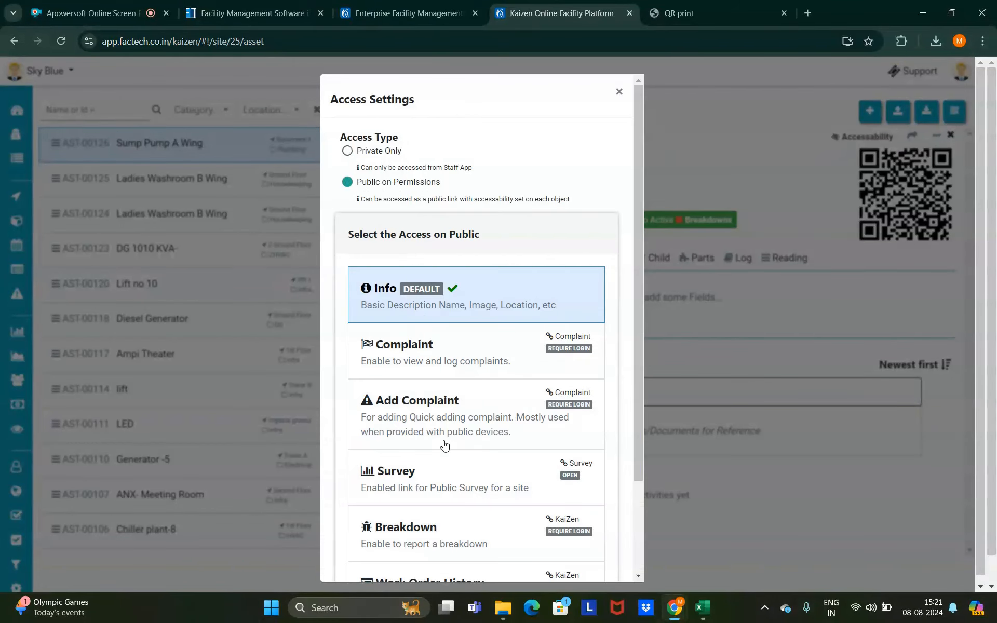
pyautogui.scroll(-2, 446, 383)
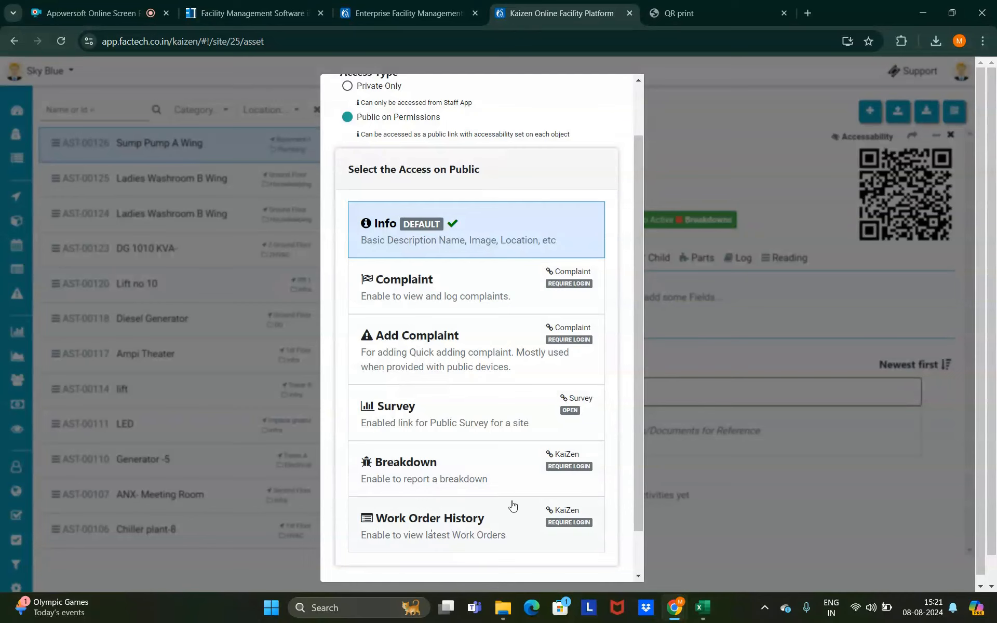
pyautogui.scroll(1, 585, 309)
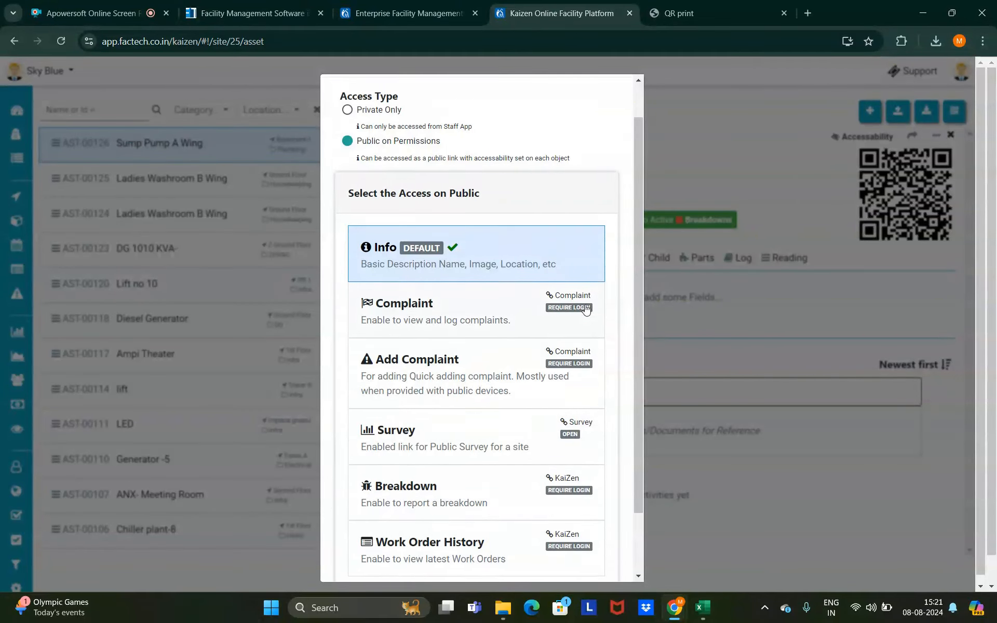
pyautogui.click(616, 99)
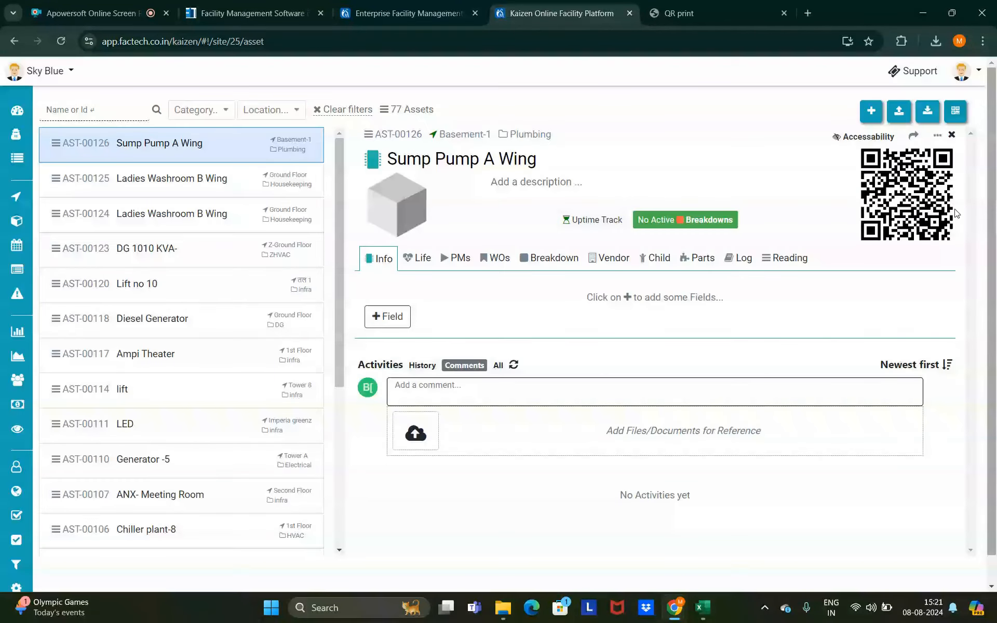